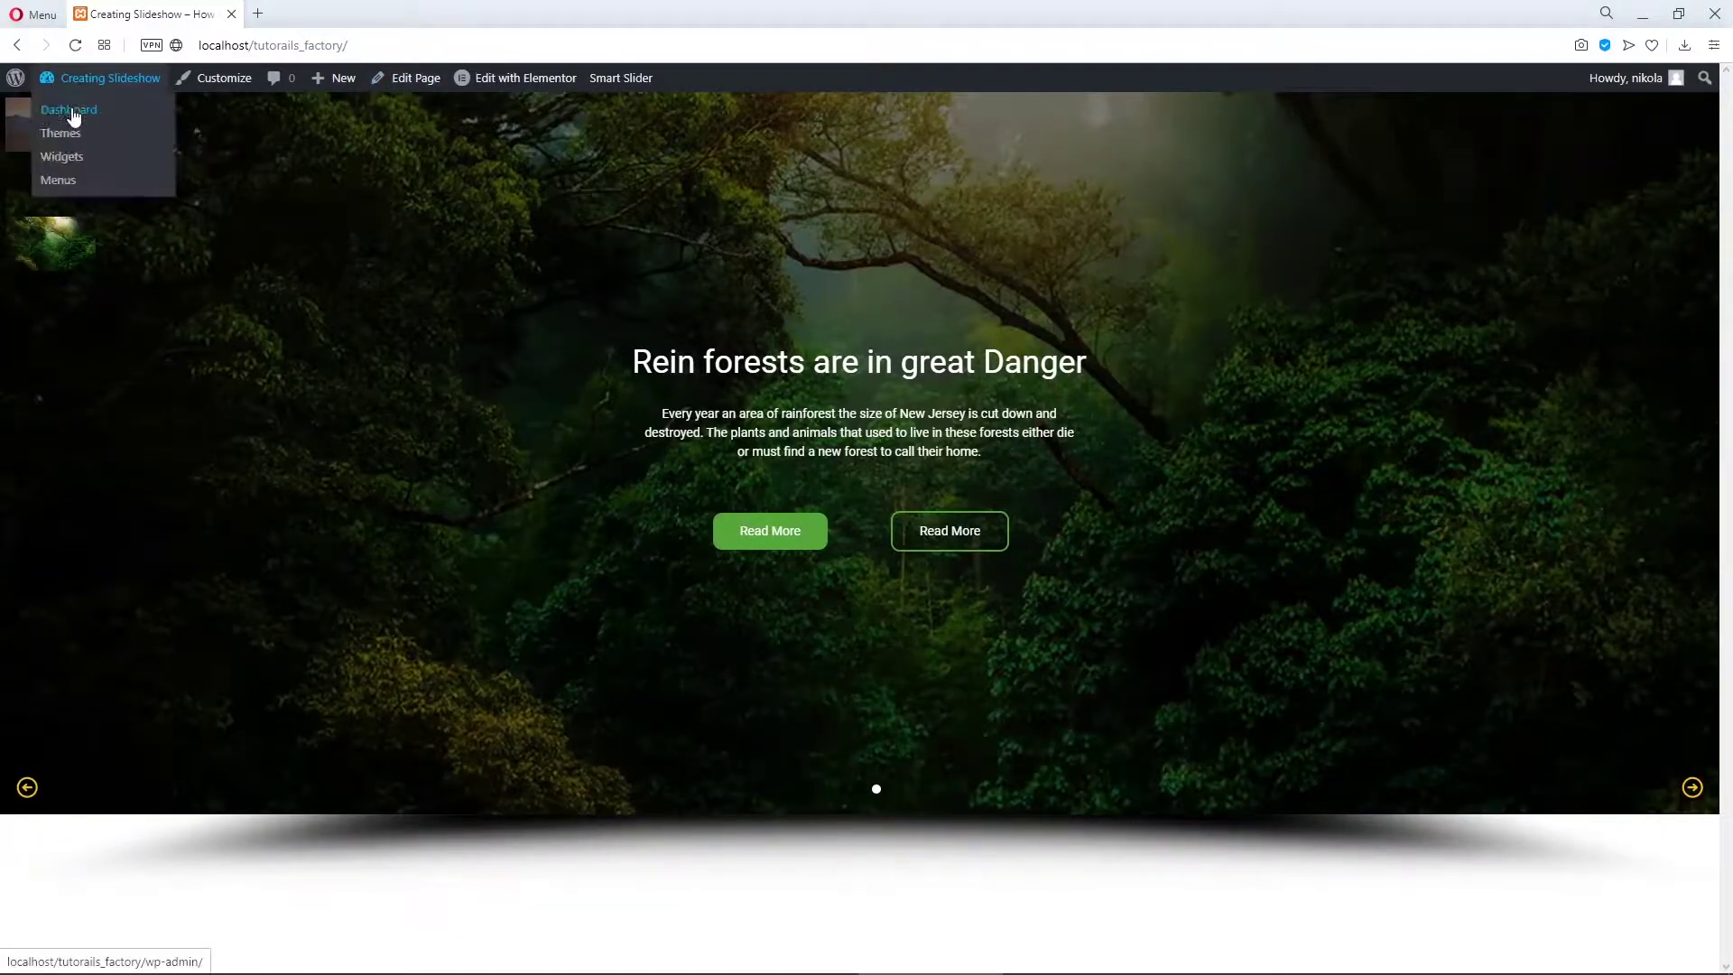
Step: Install the Use Any Font plugin found by searching 'any font' under Plugins > Add New
left_click(74, 112)
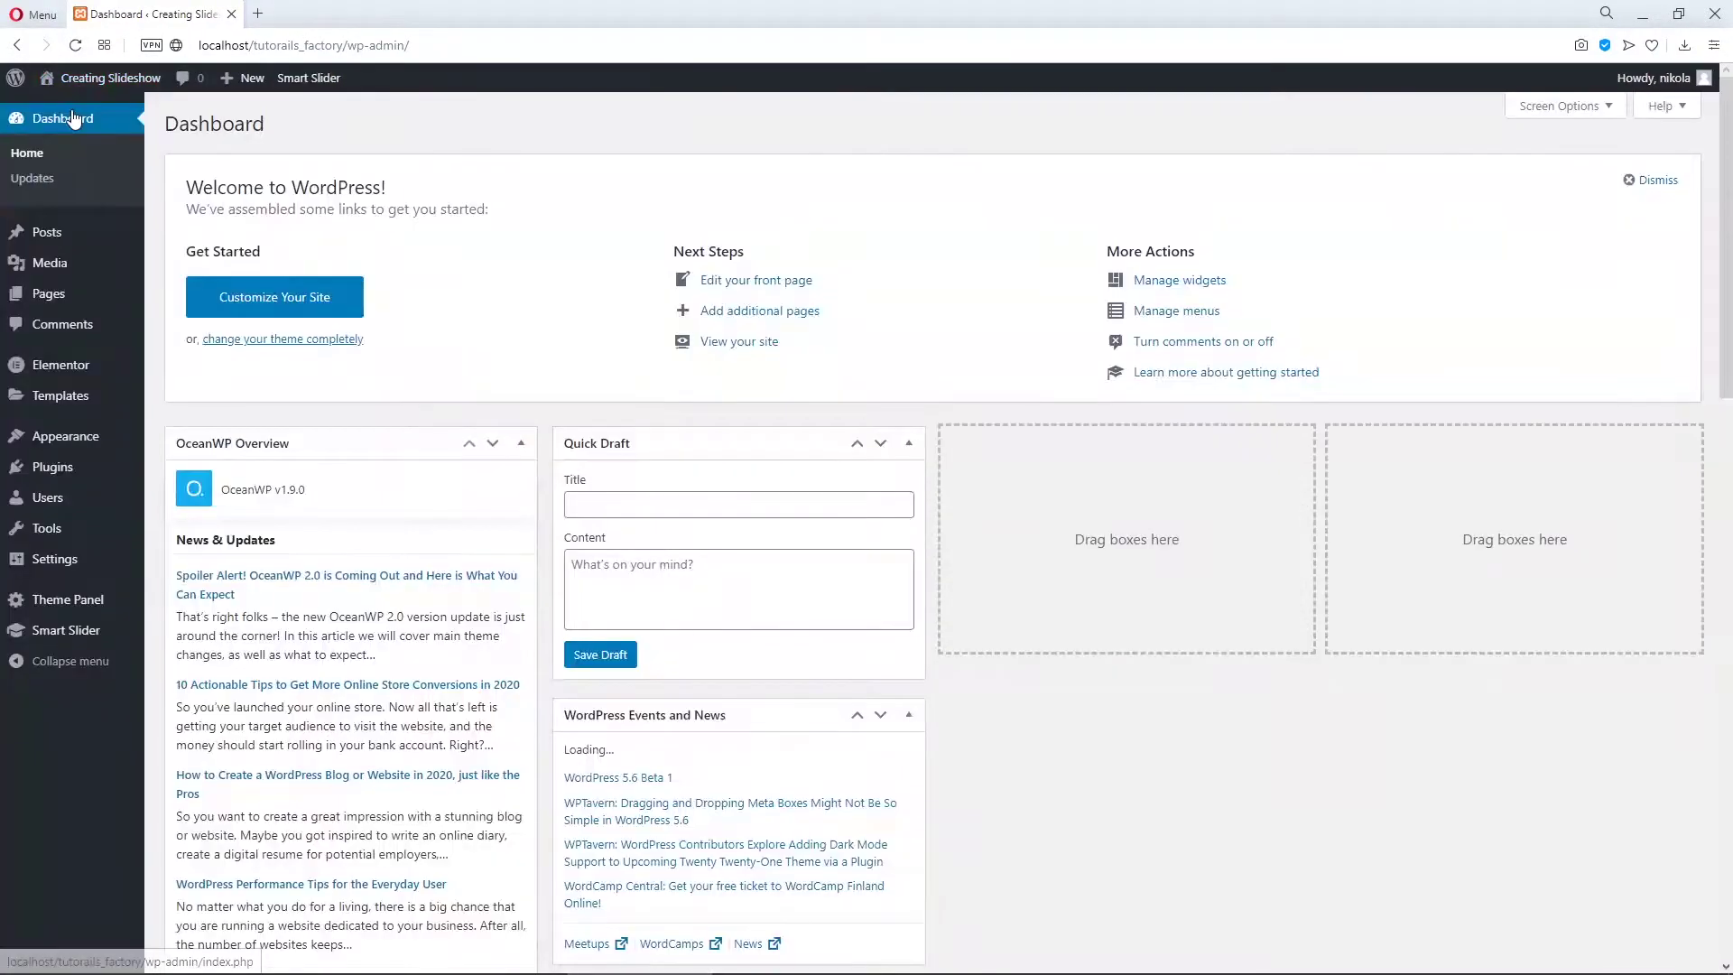
mouse_move(95, 408)
mouse_move(117, 469)
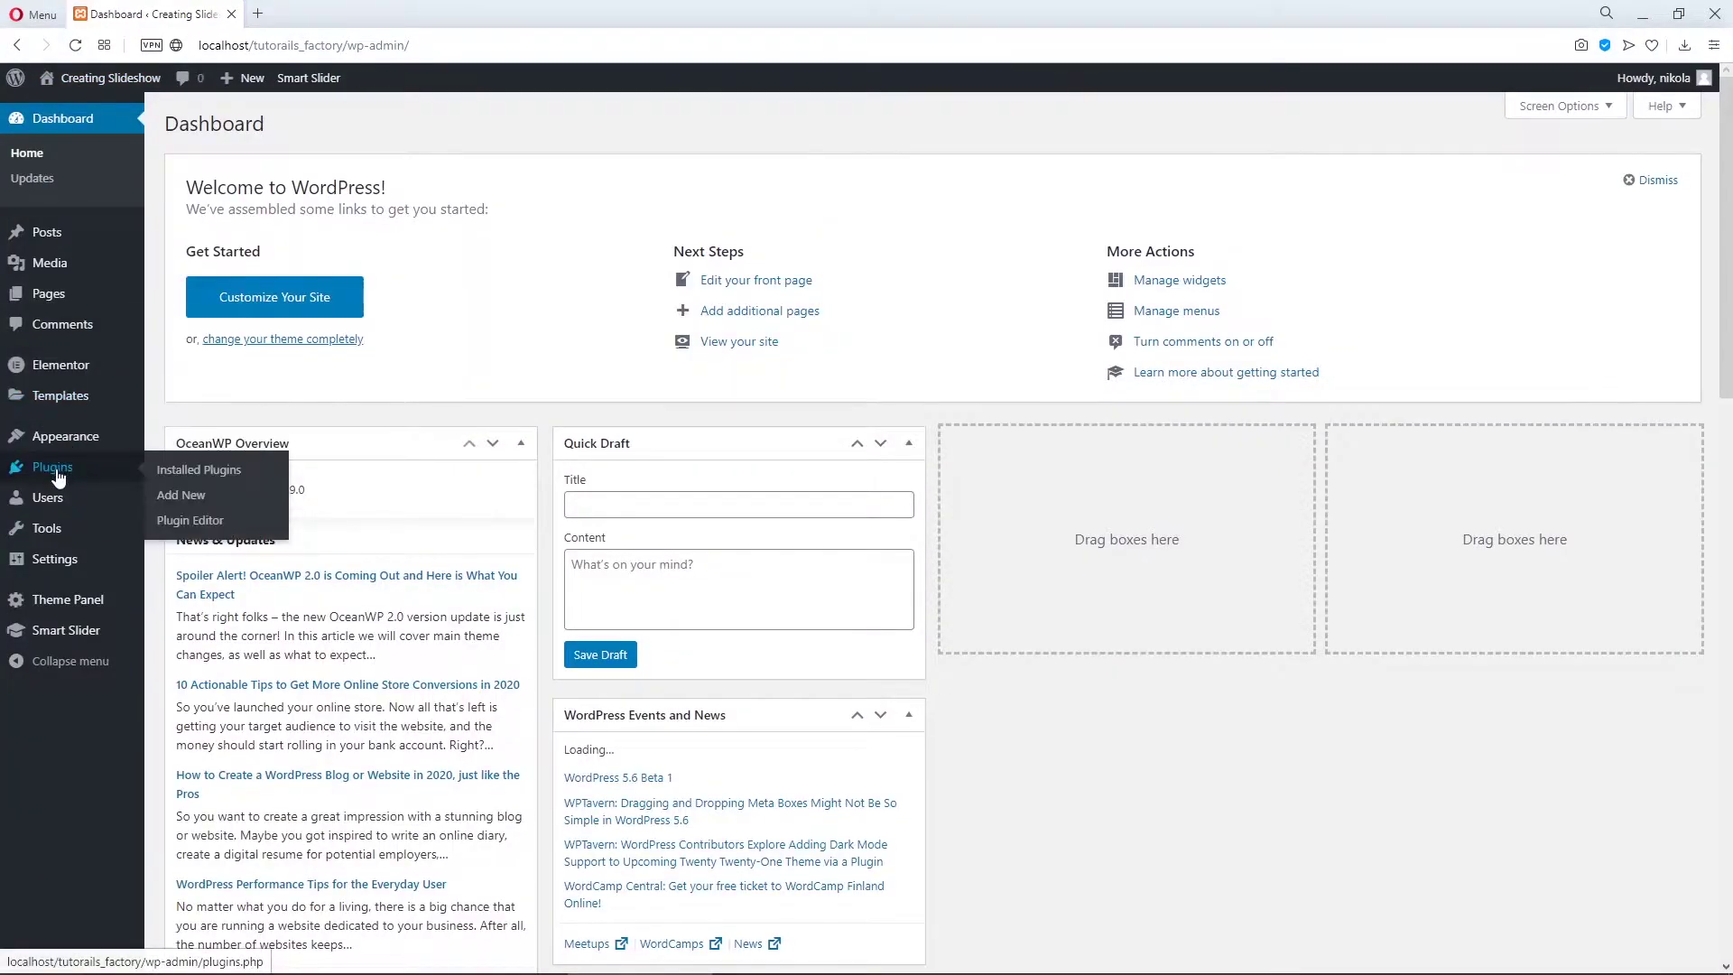
left_click(194, 495)
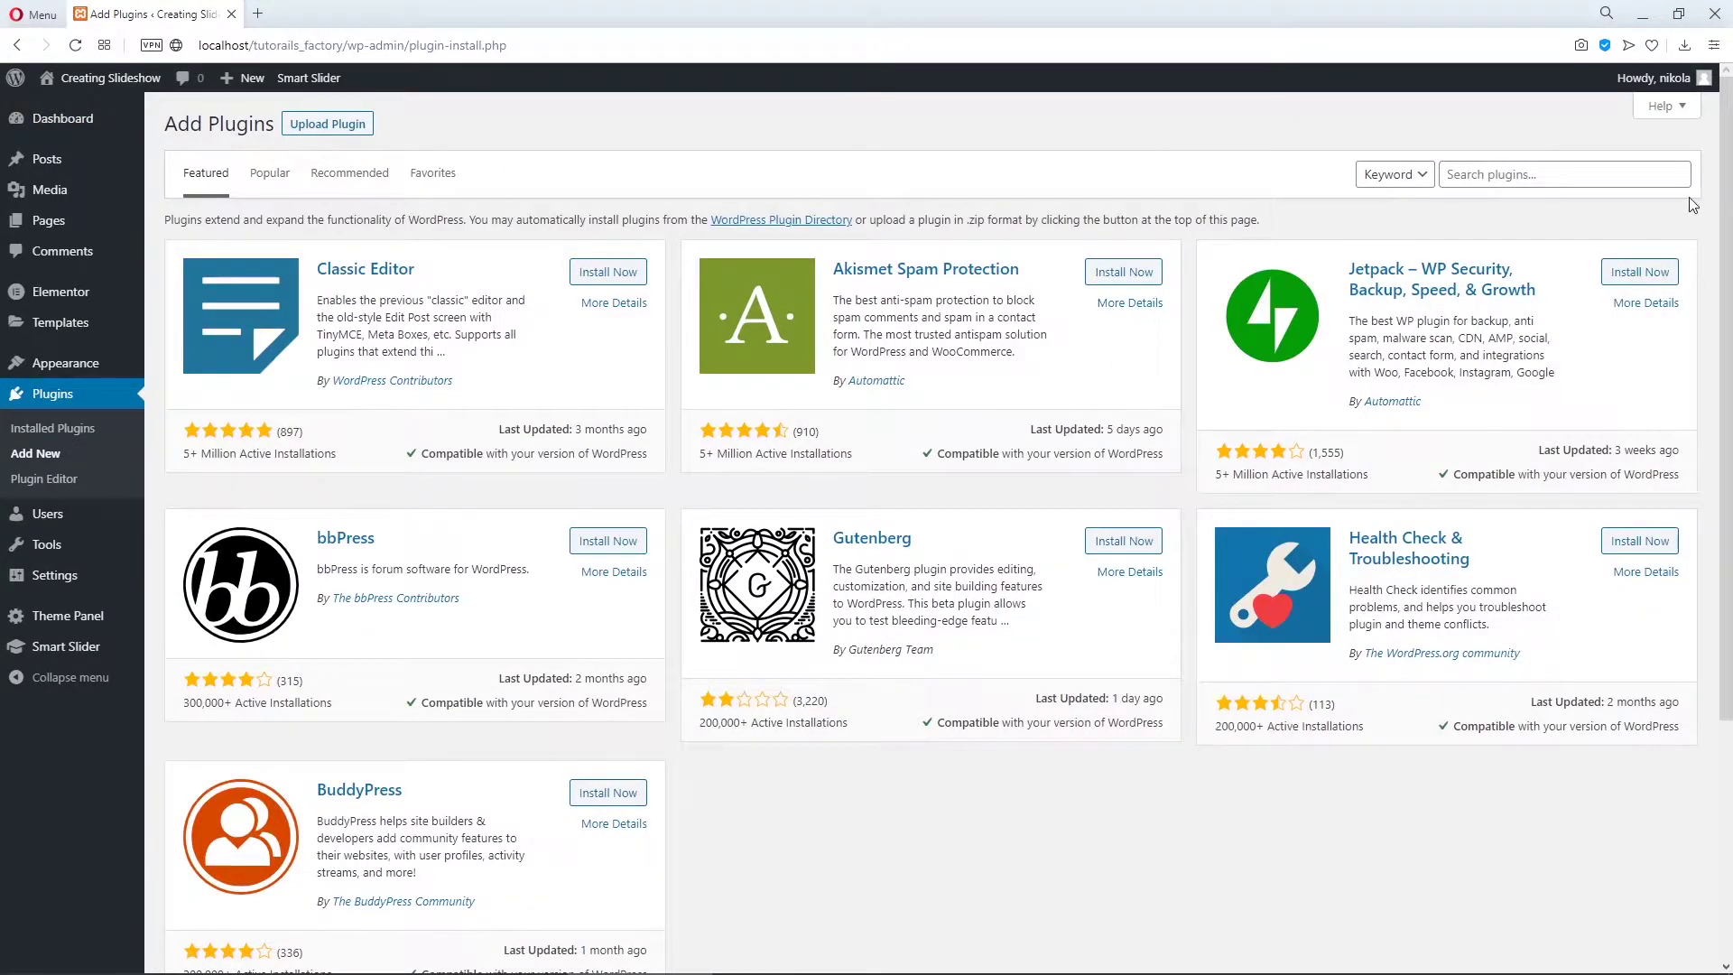
left_click(1625, 177)
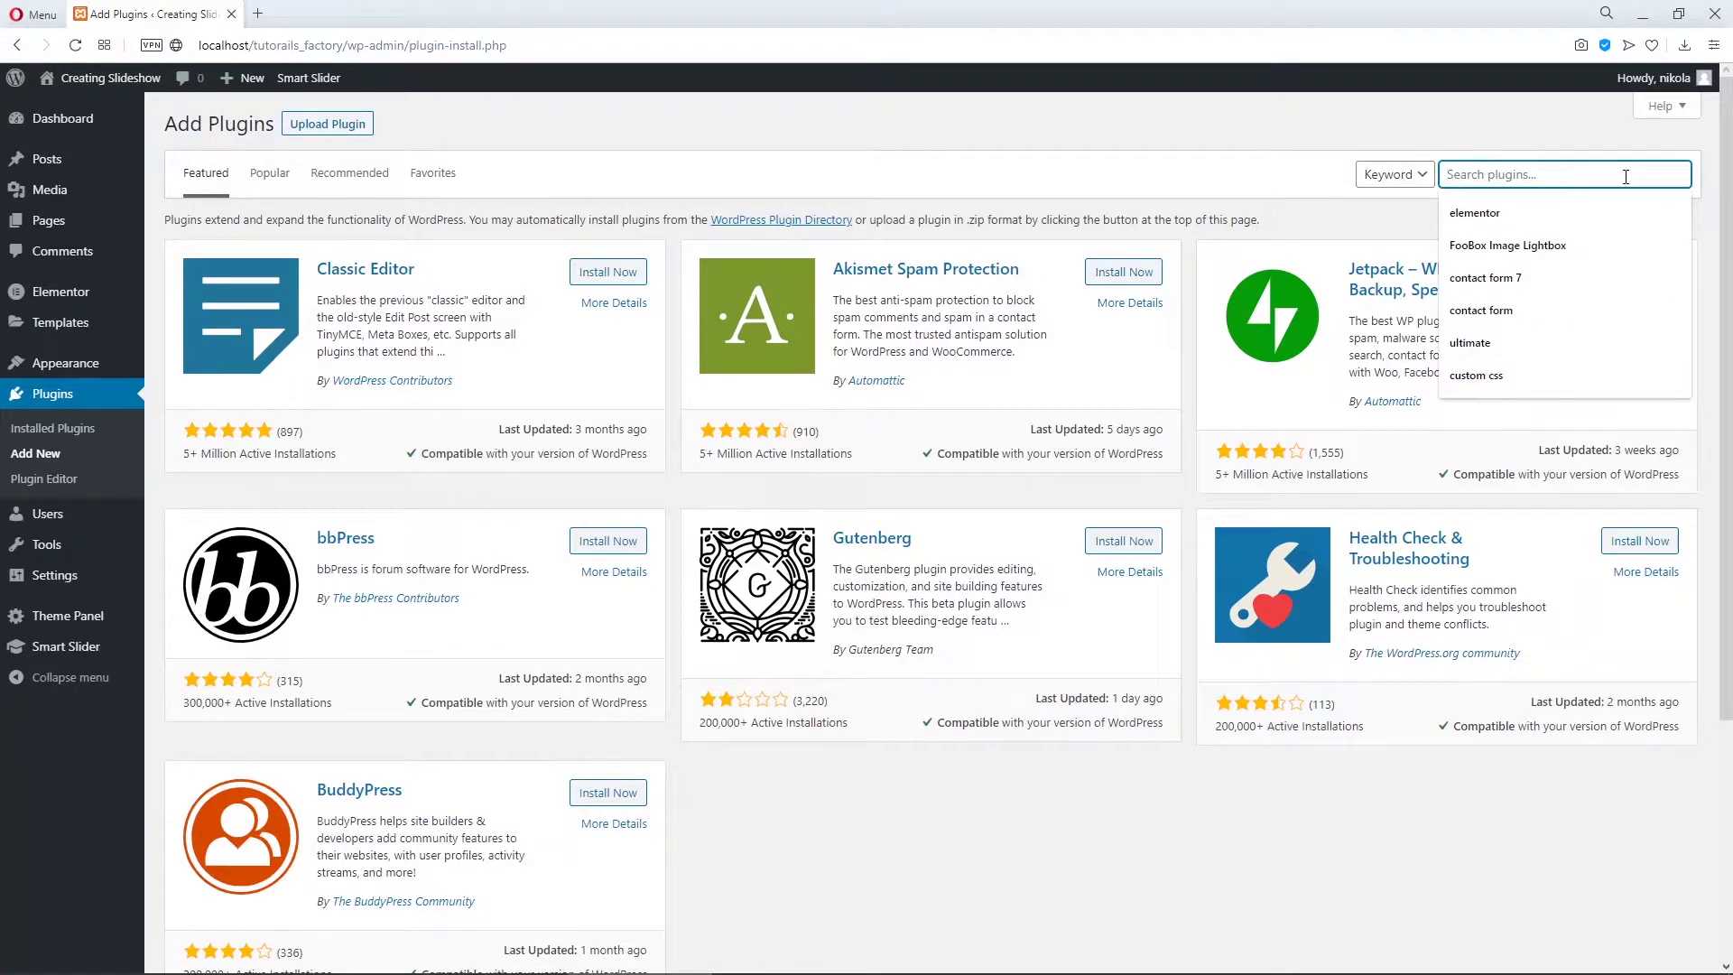
type("an")
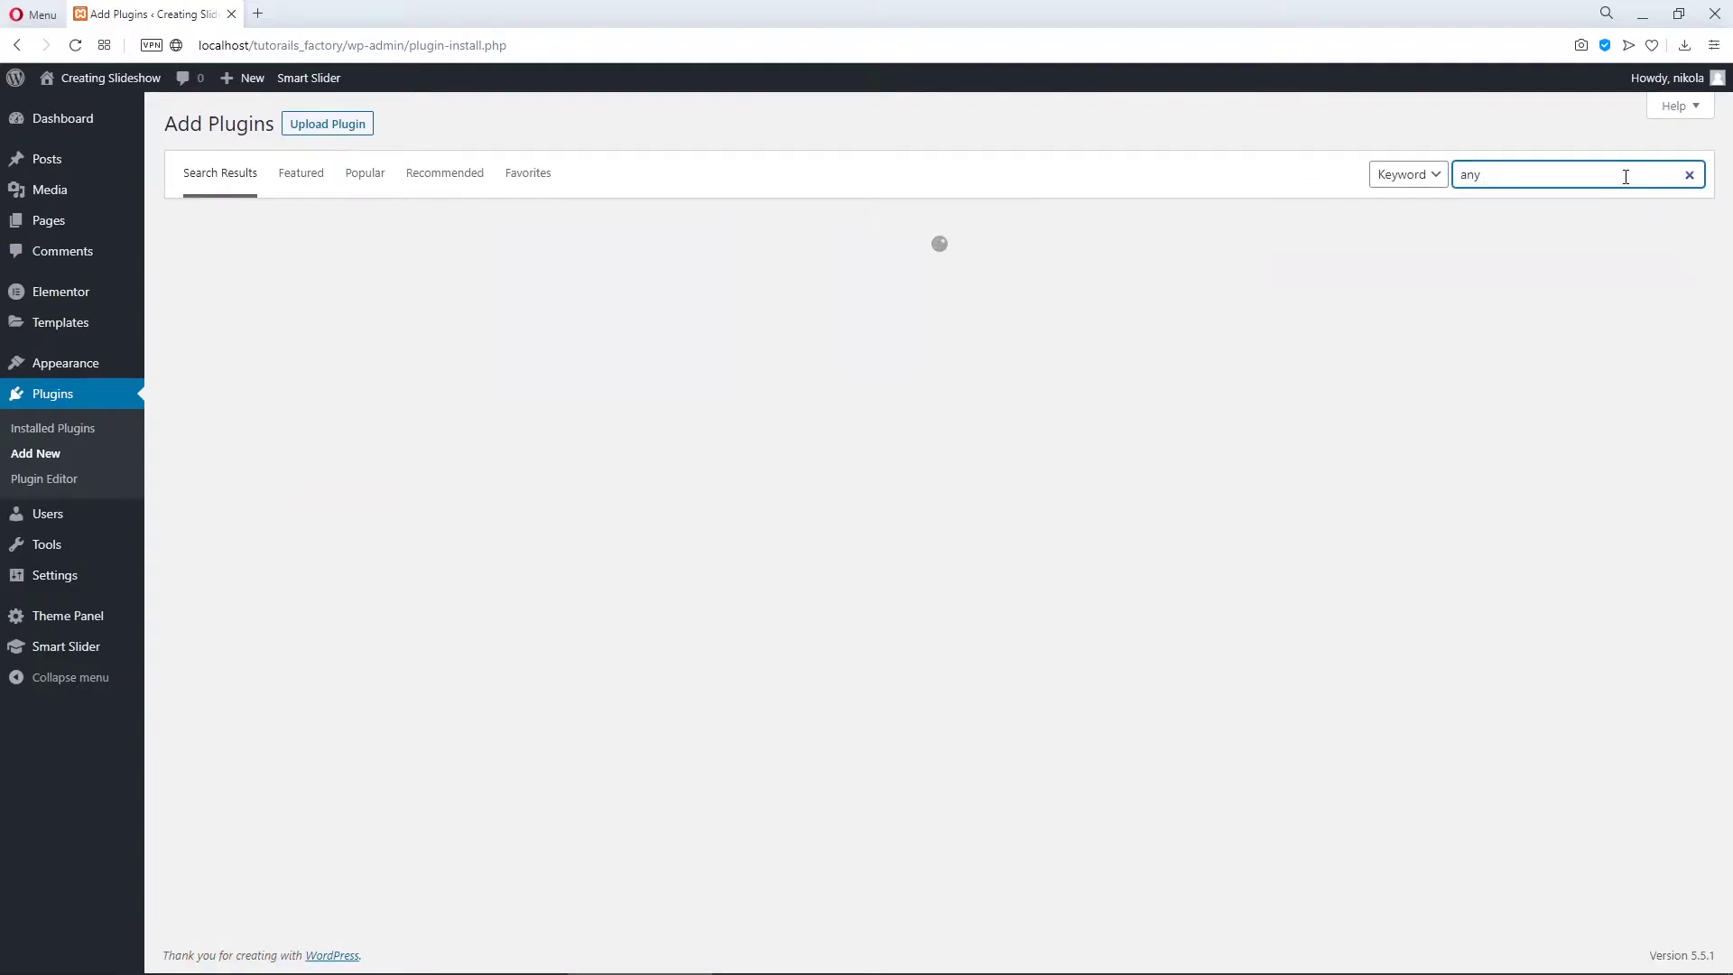
type("y font")
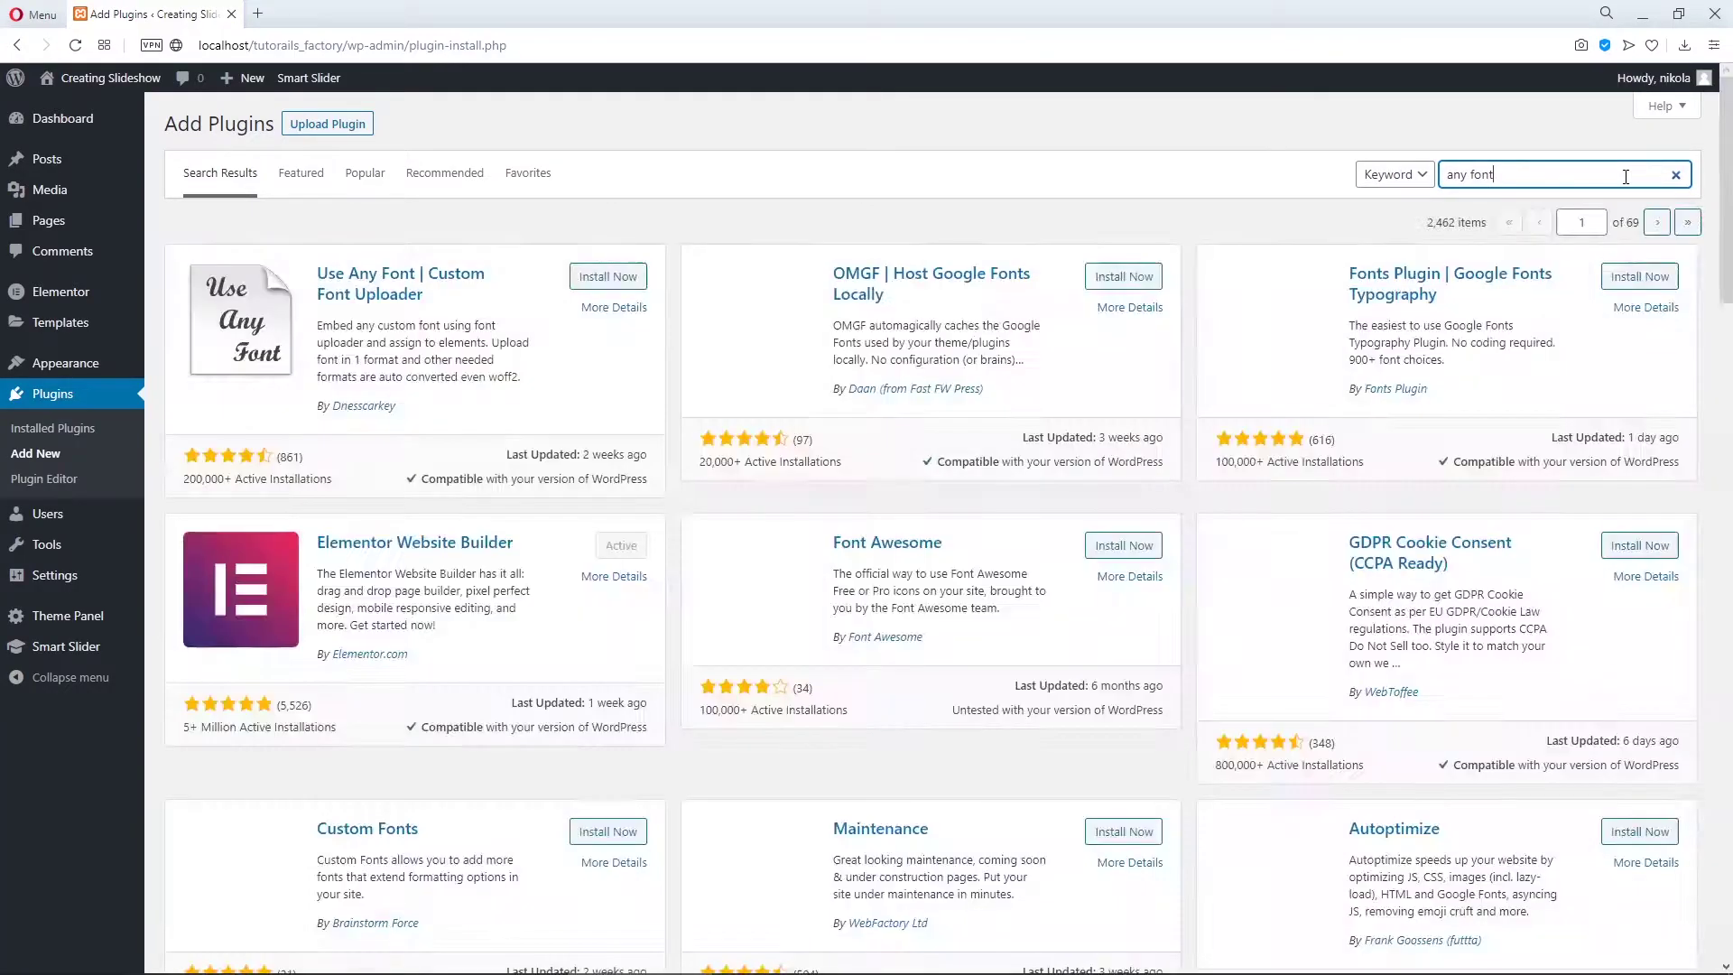
left_click(609, 278)
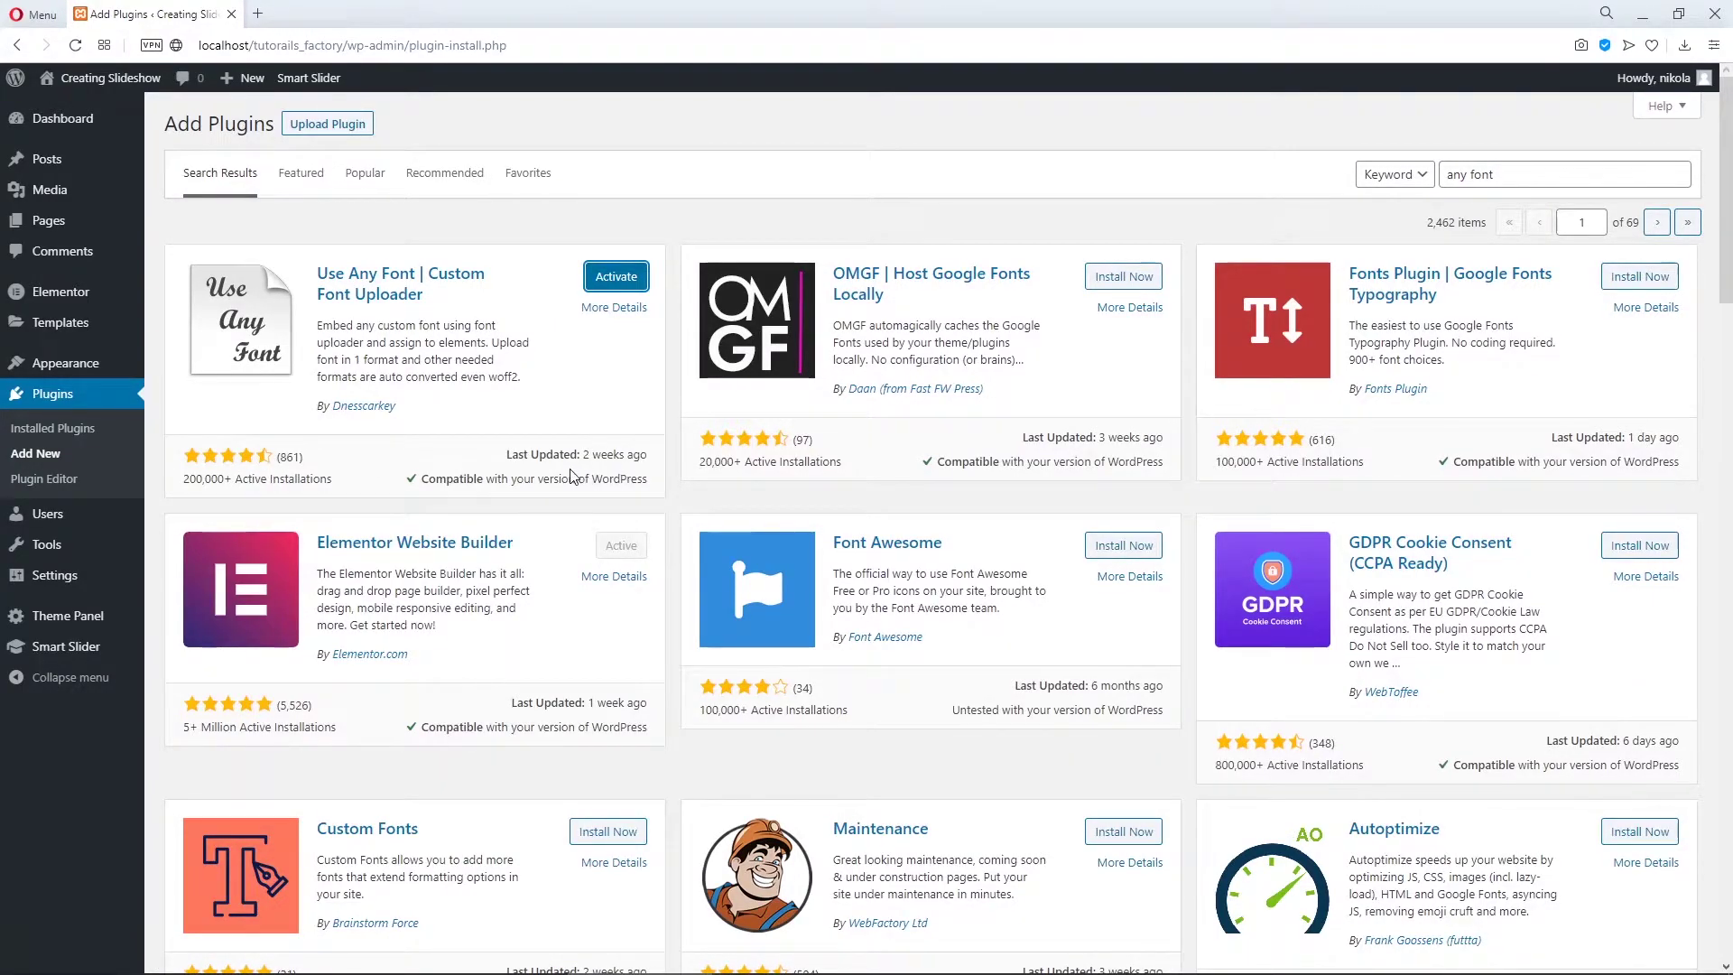
Step: Activate Use Any Font, generate and verify a free Lite API key, and delete the old Starwars font
left_click(616, 290)
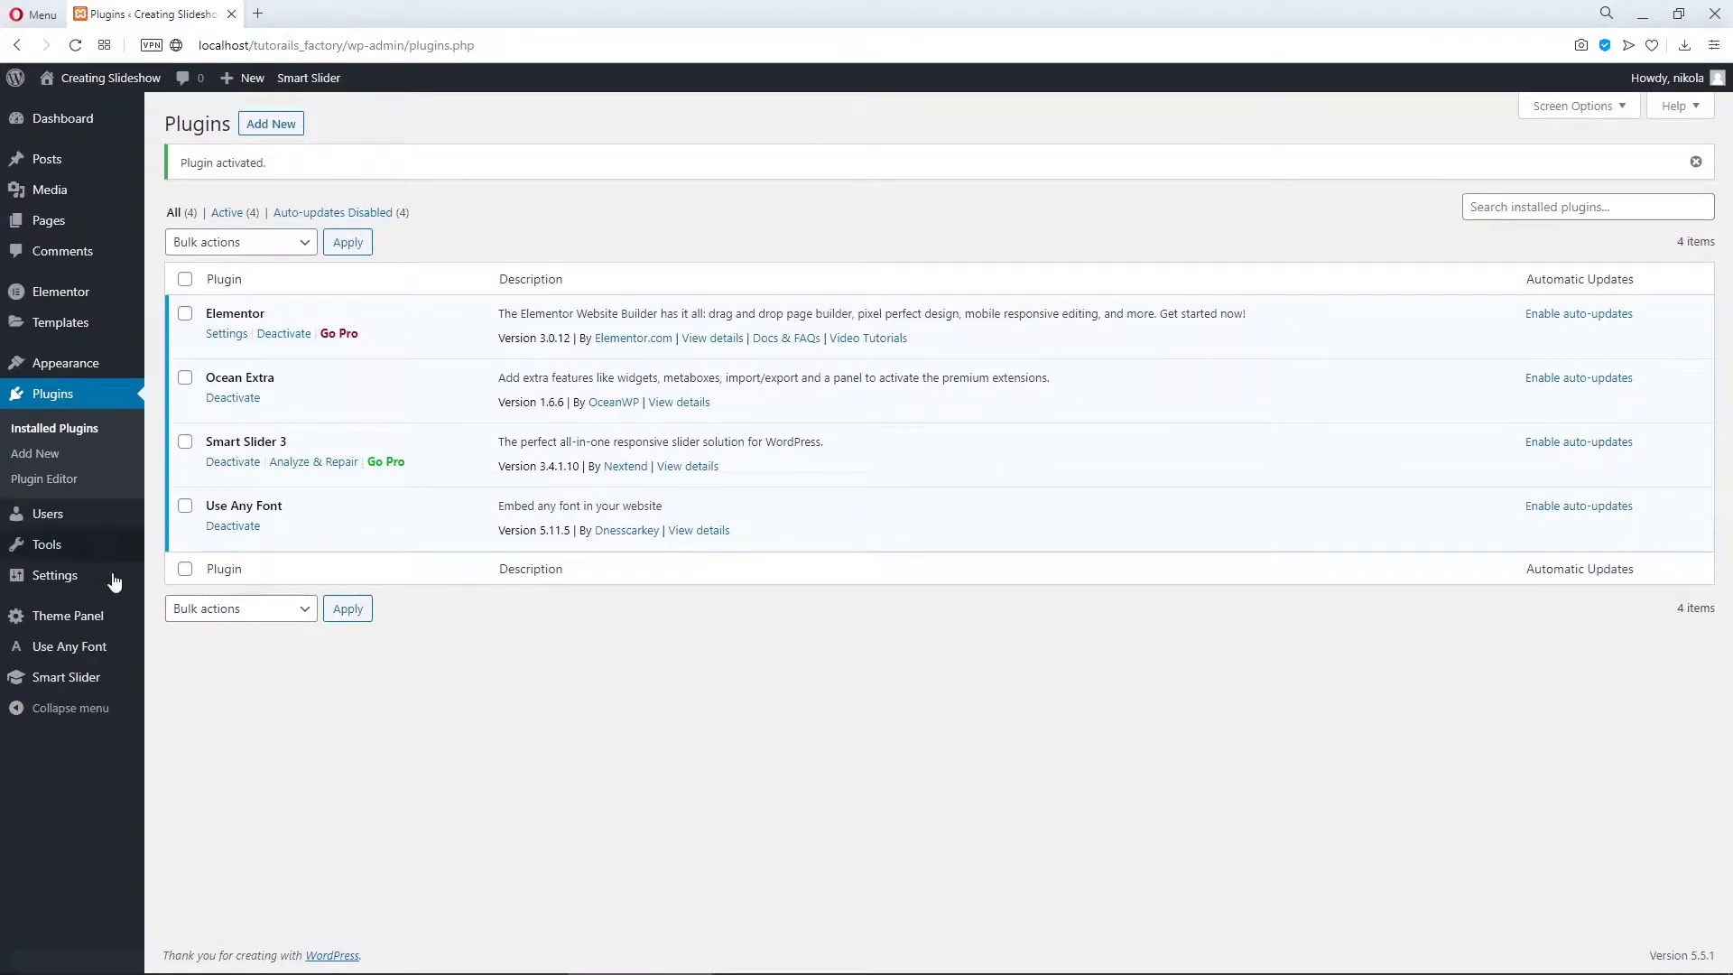
left_click(86, 643)
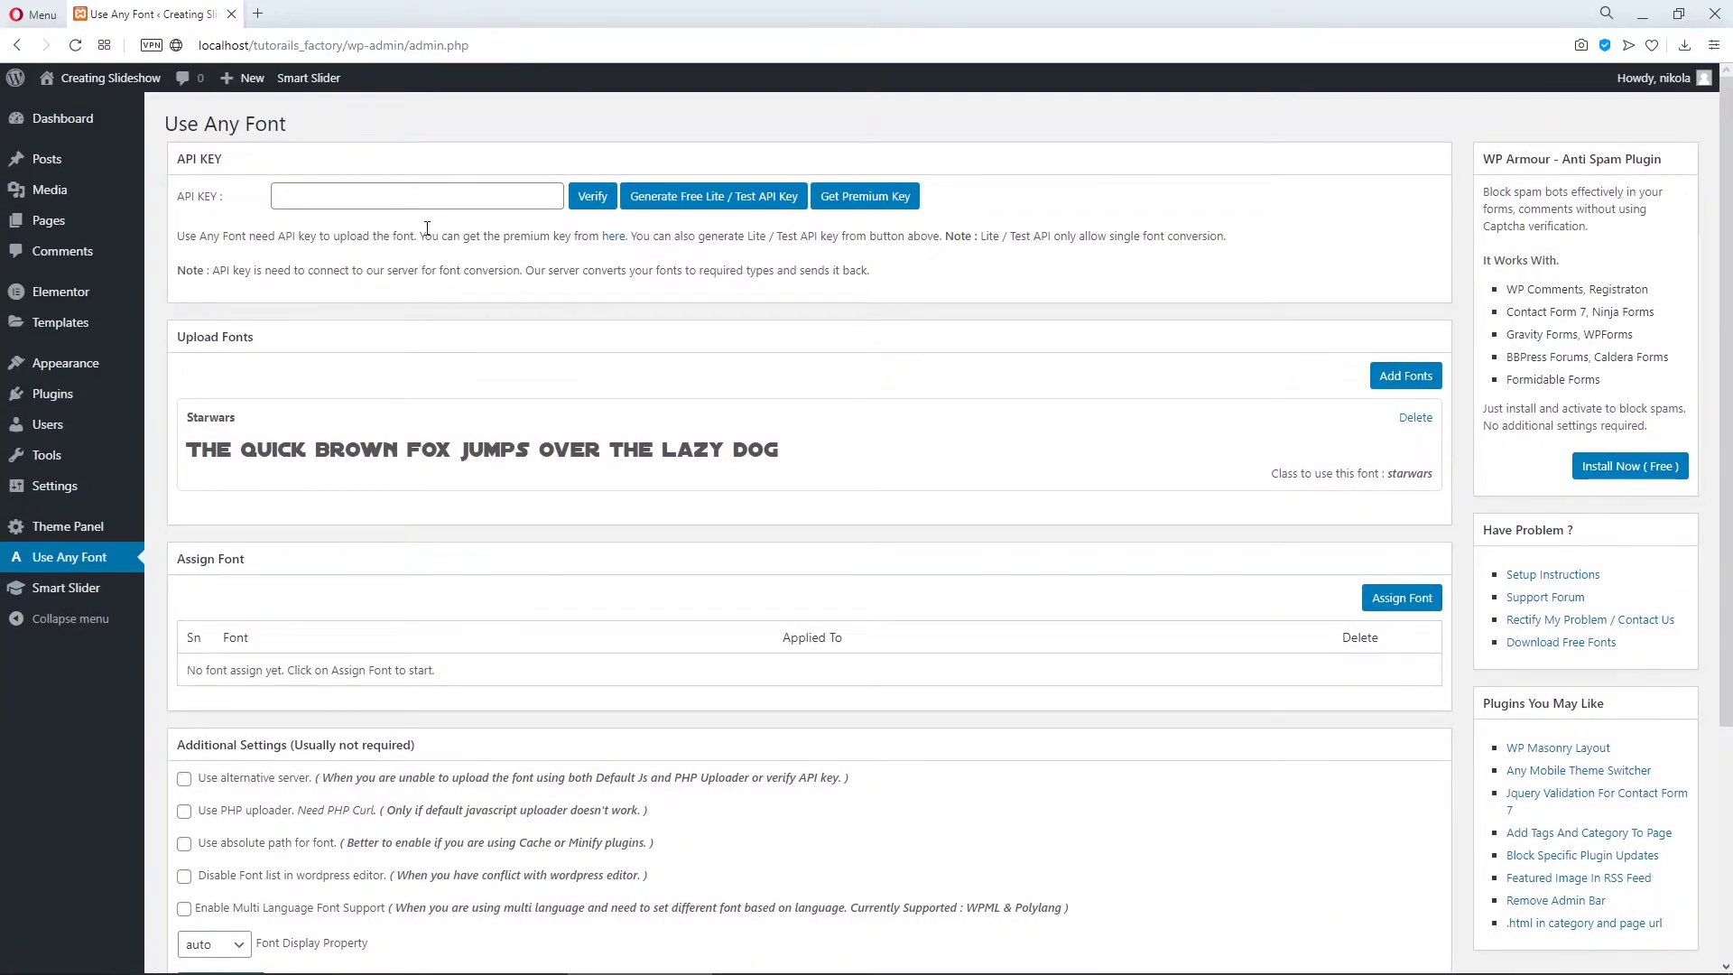
left_click(718, 206)
left_click(601, 201)
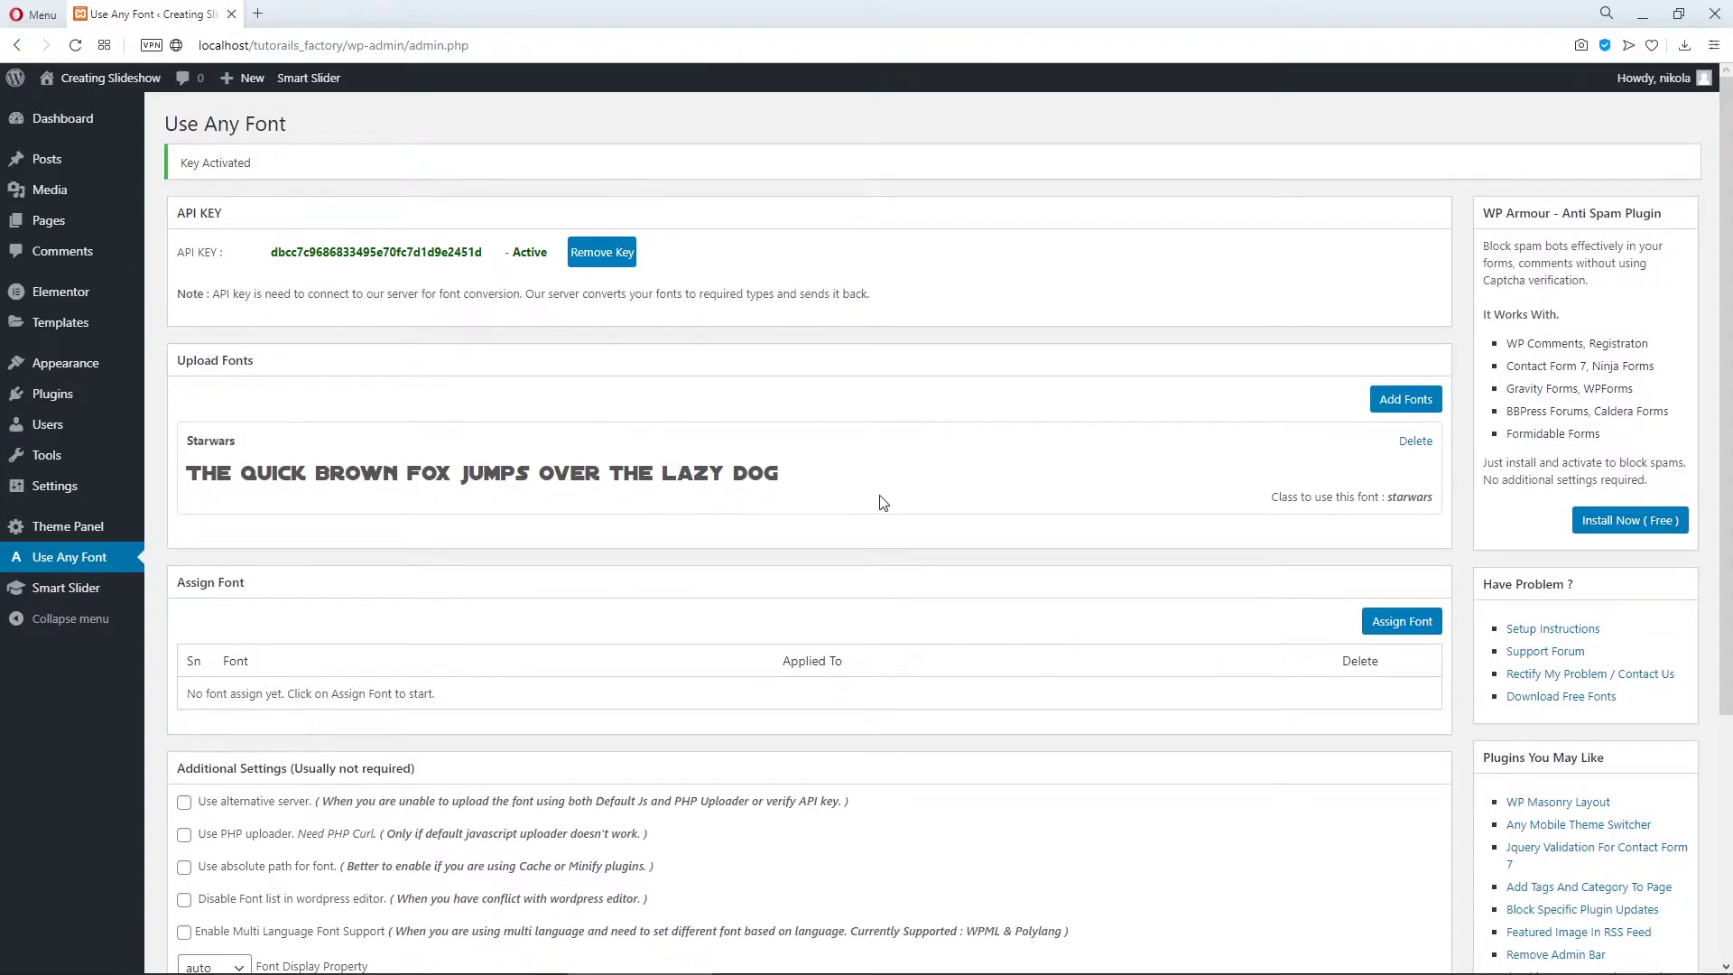
left_click(1408, 448)
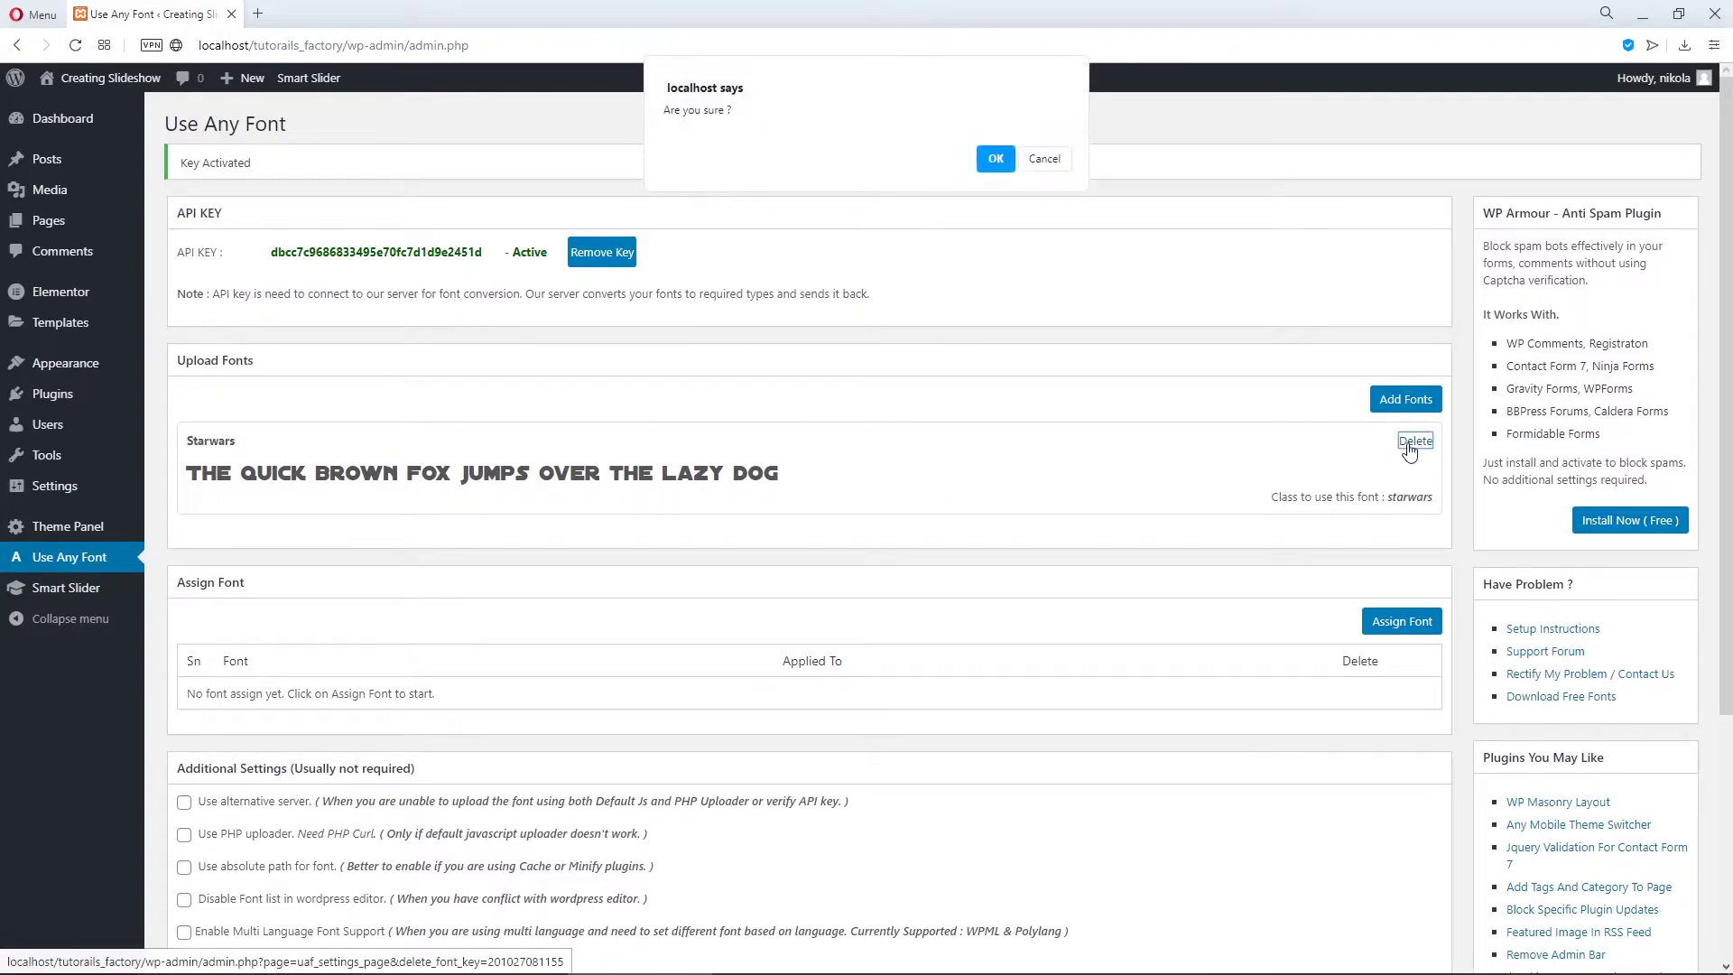
left_click(994, 160)
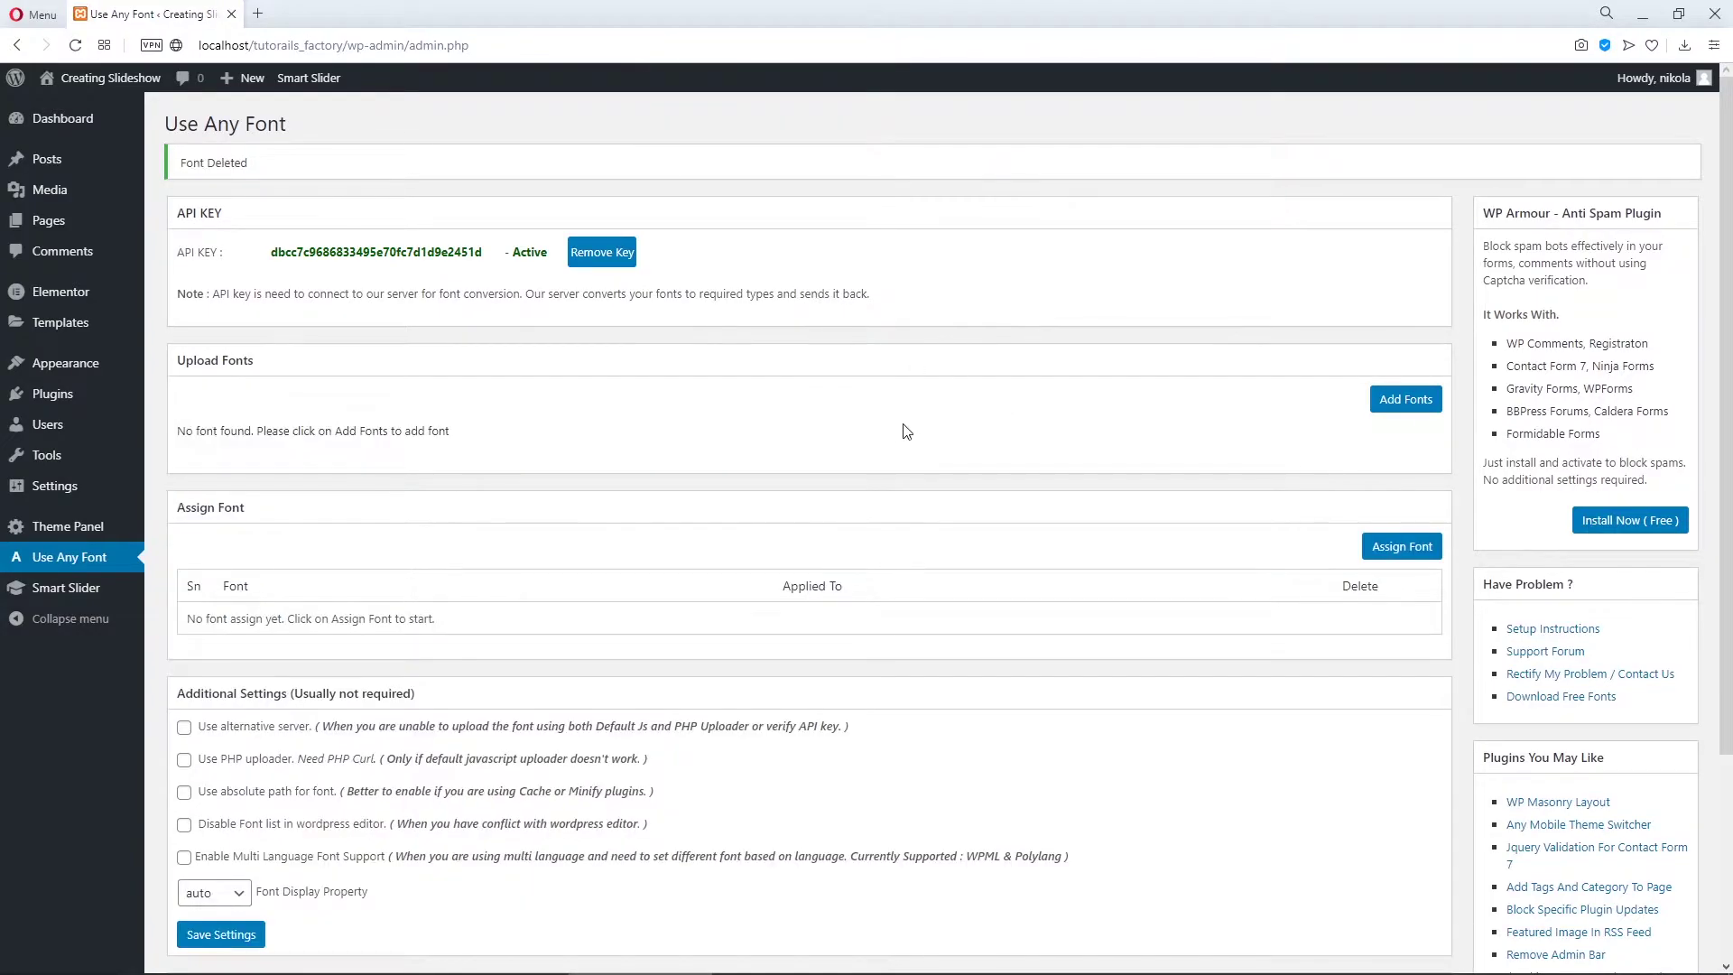
Step: Add StarWars.ttf as a new font named 'StarWars' and upload it to Use Any Font
left_click(1387, 403)
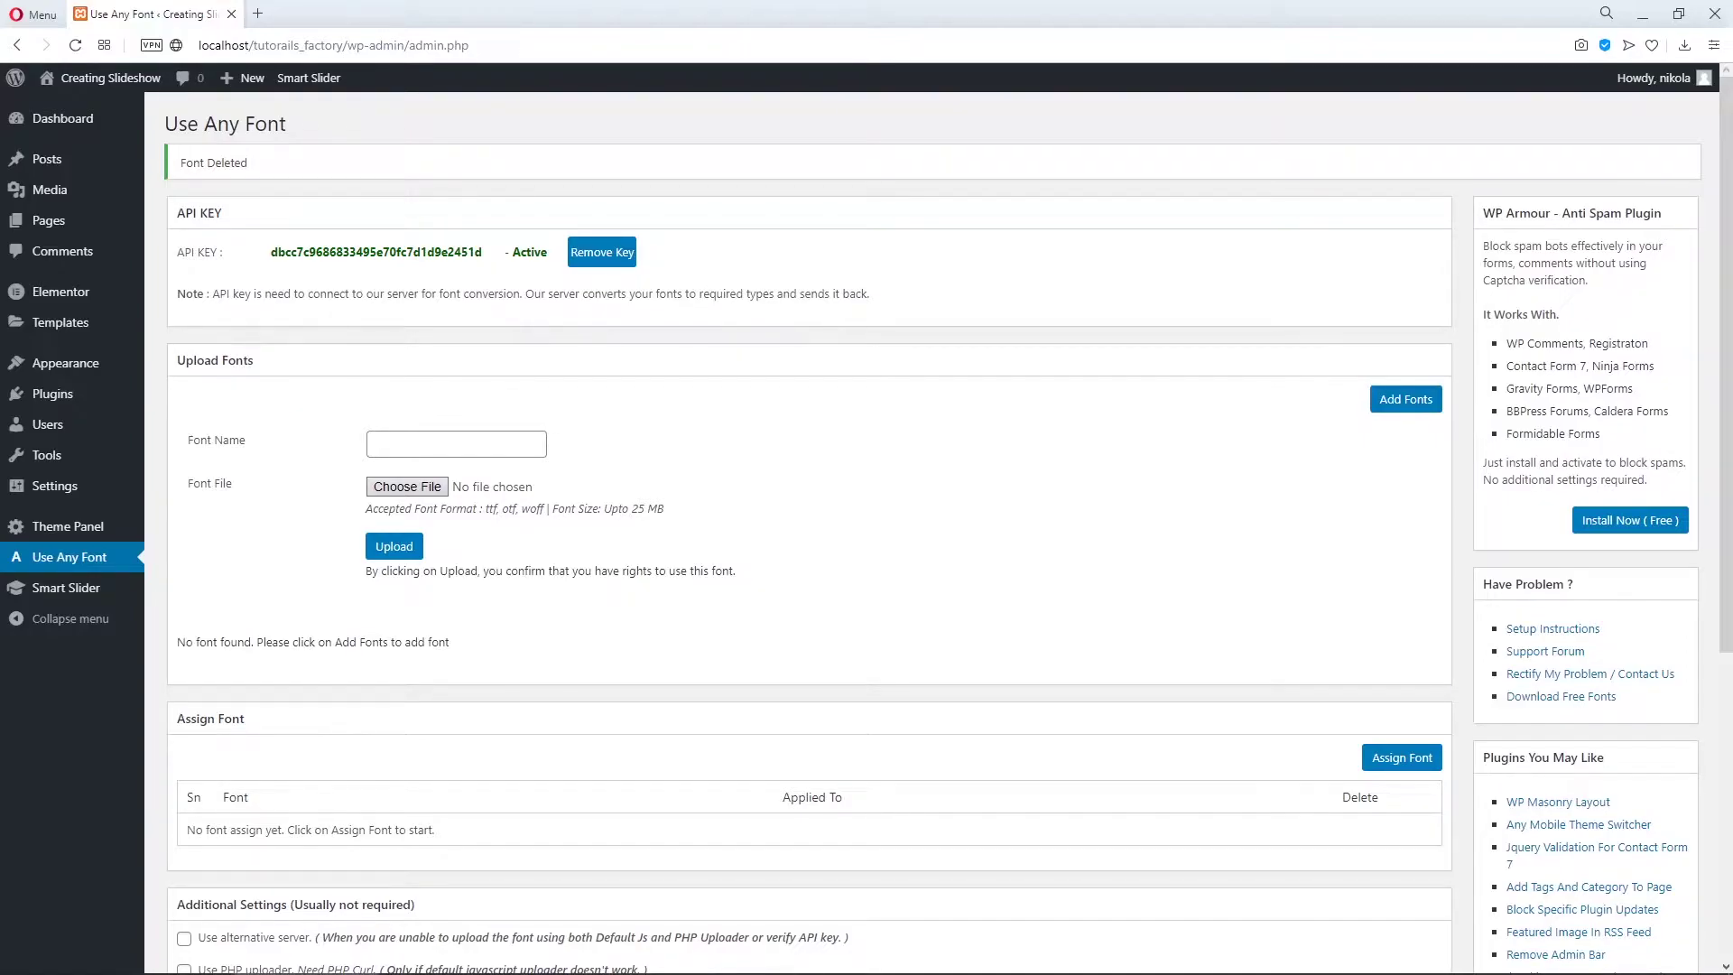
left_click_drag(306, 325, 407, 442)
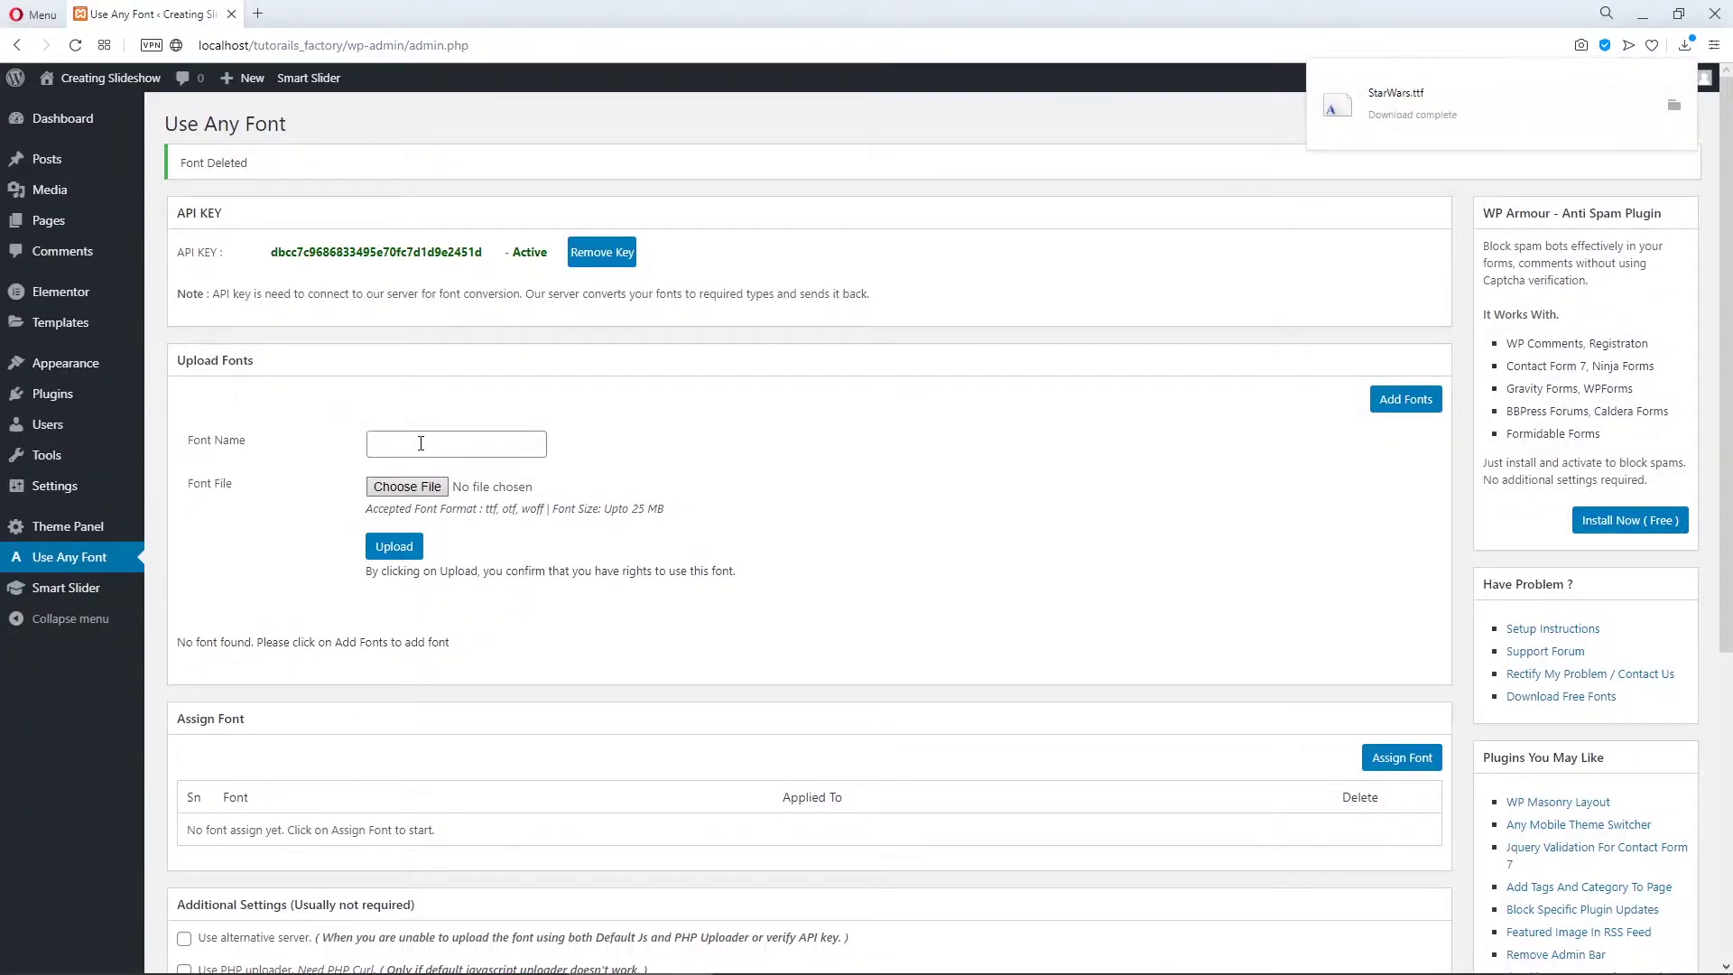
left_click(413, 488)
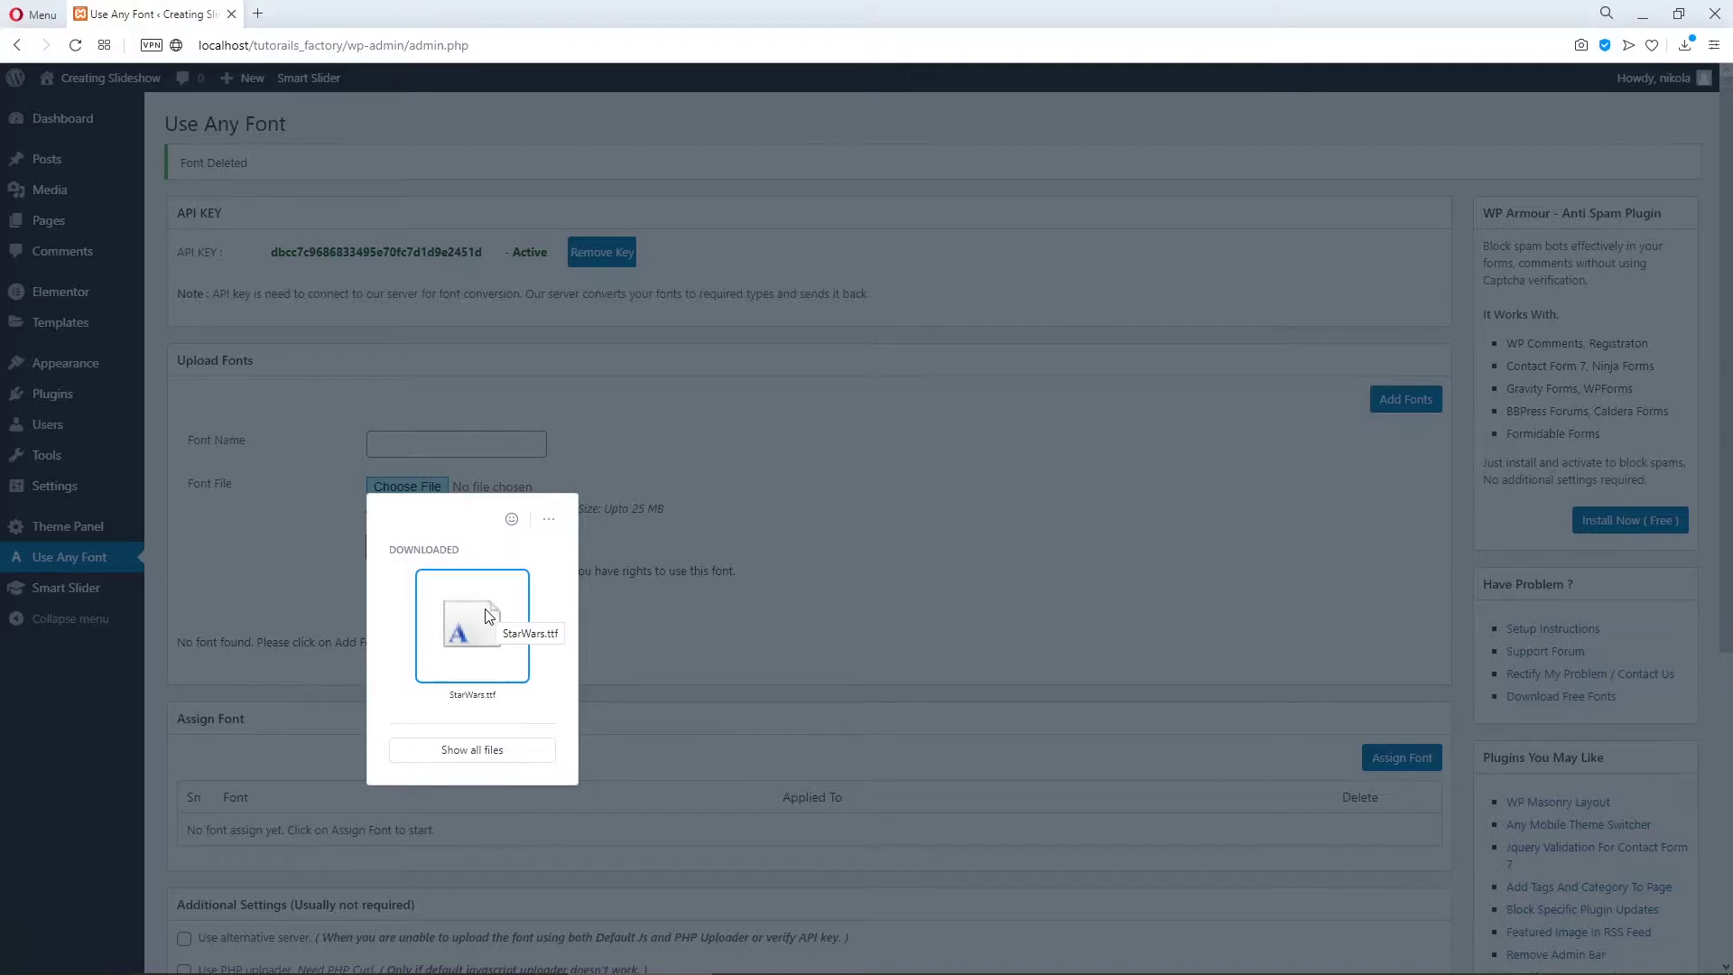
left_click(643, 649)
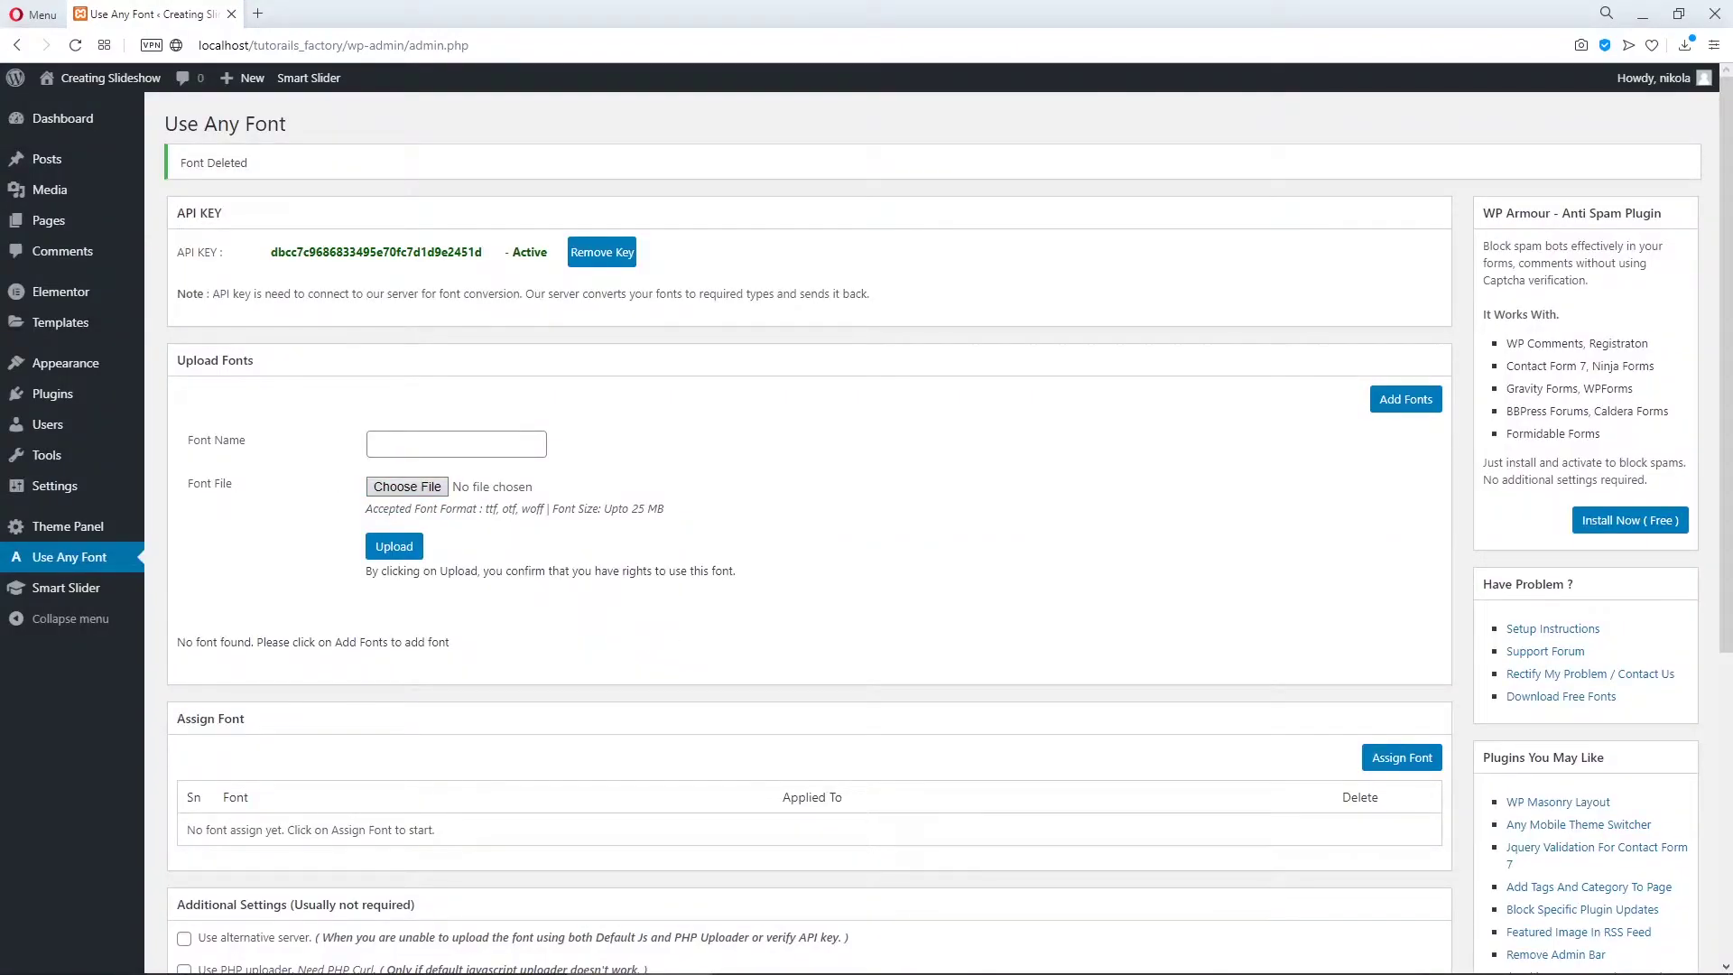
left_click_drag(0, 425, 436, 444)
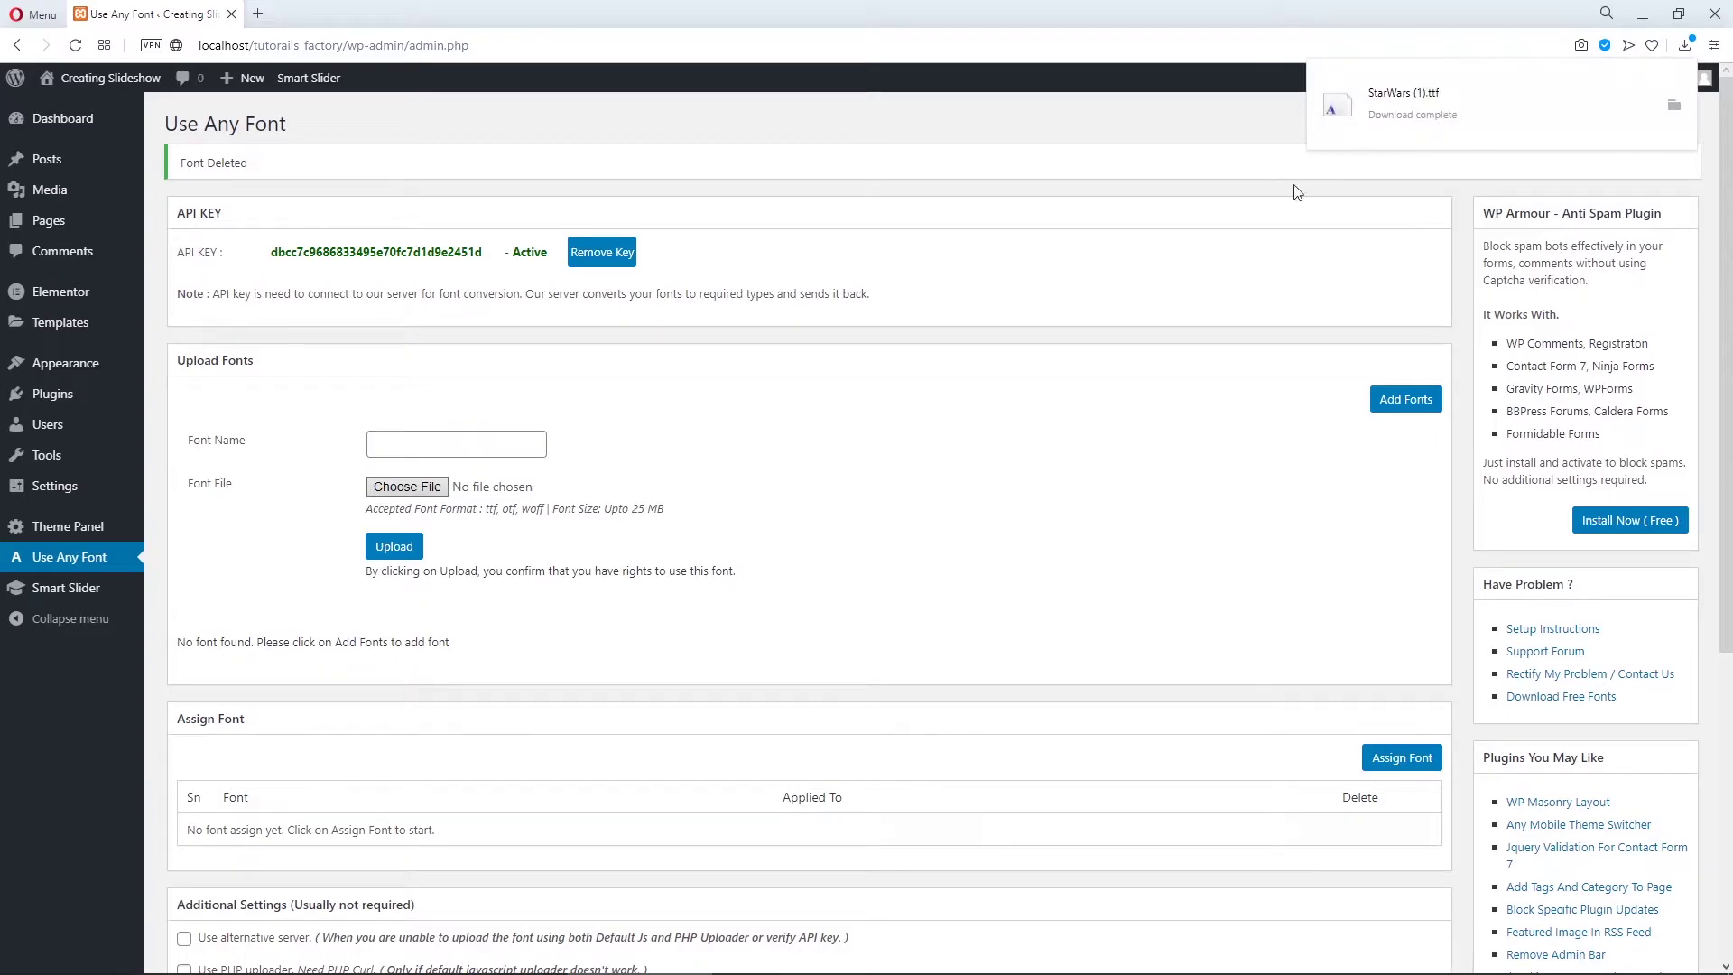
left_click(411, 487)
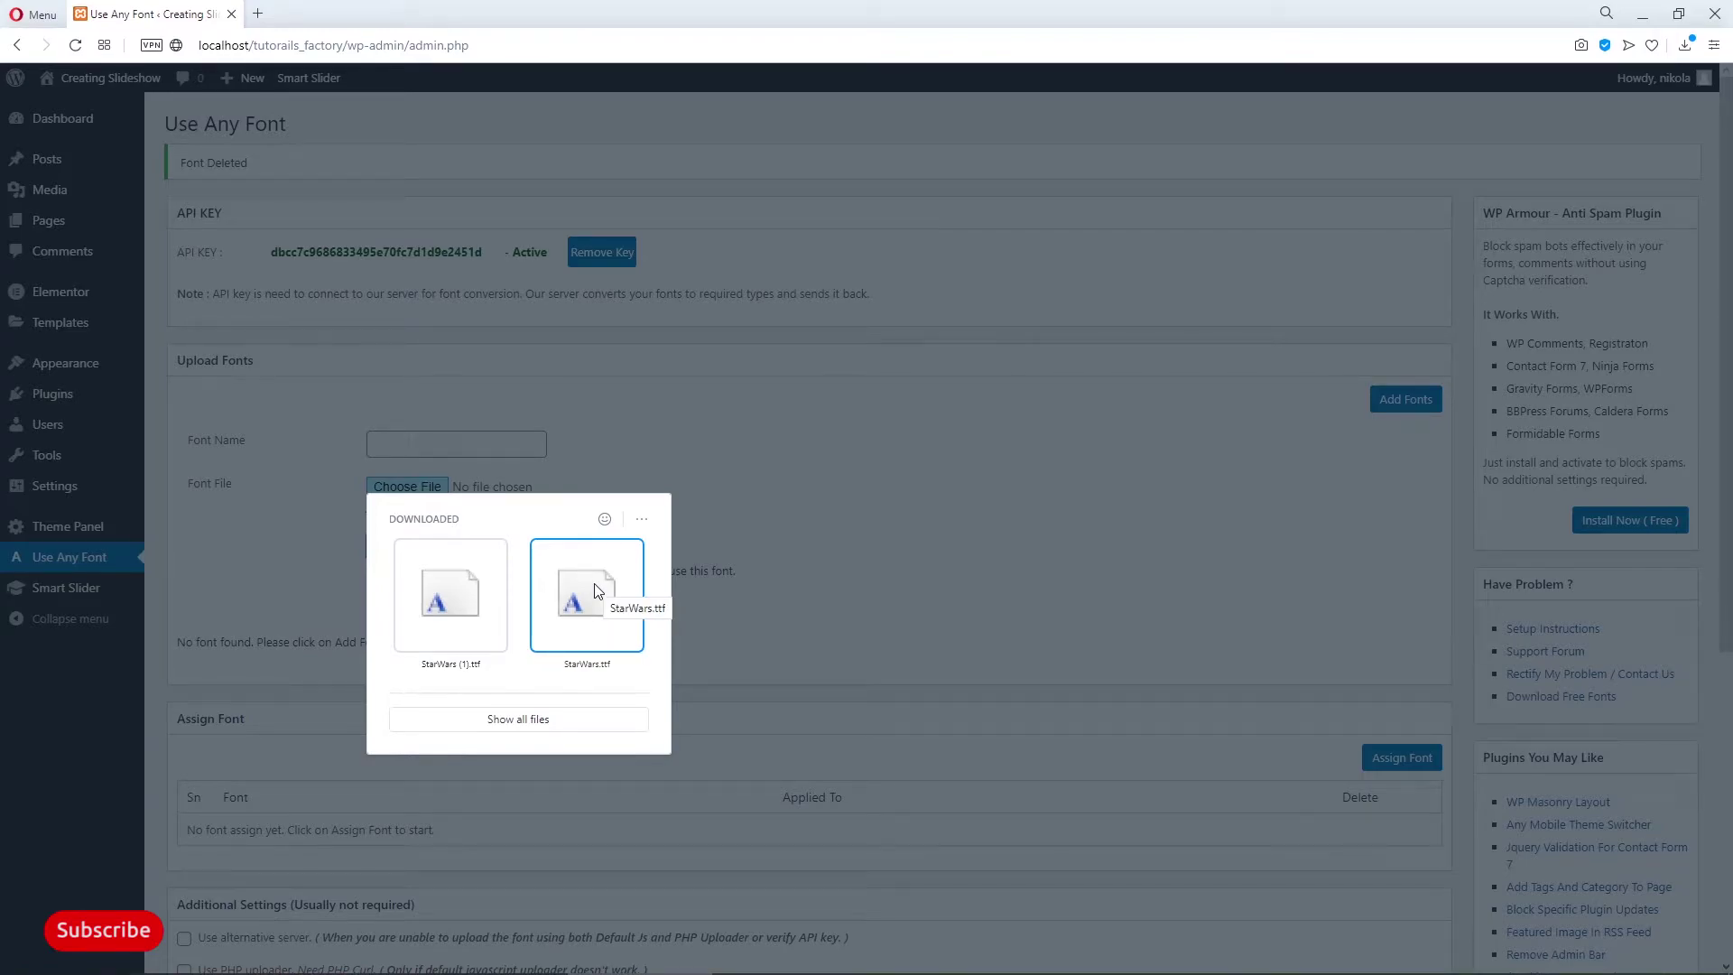
left_click(593, 584)
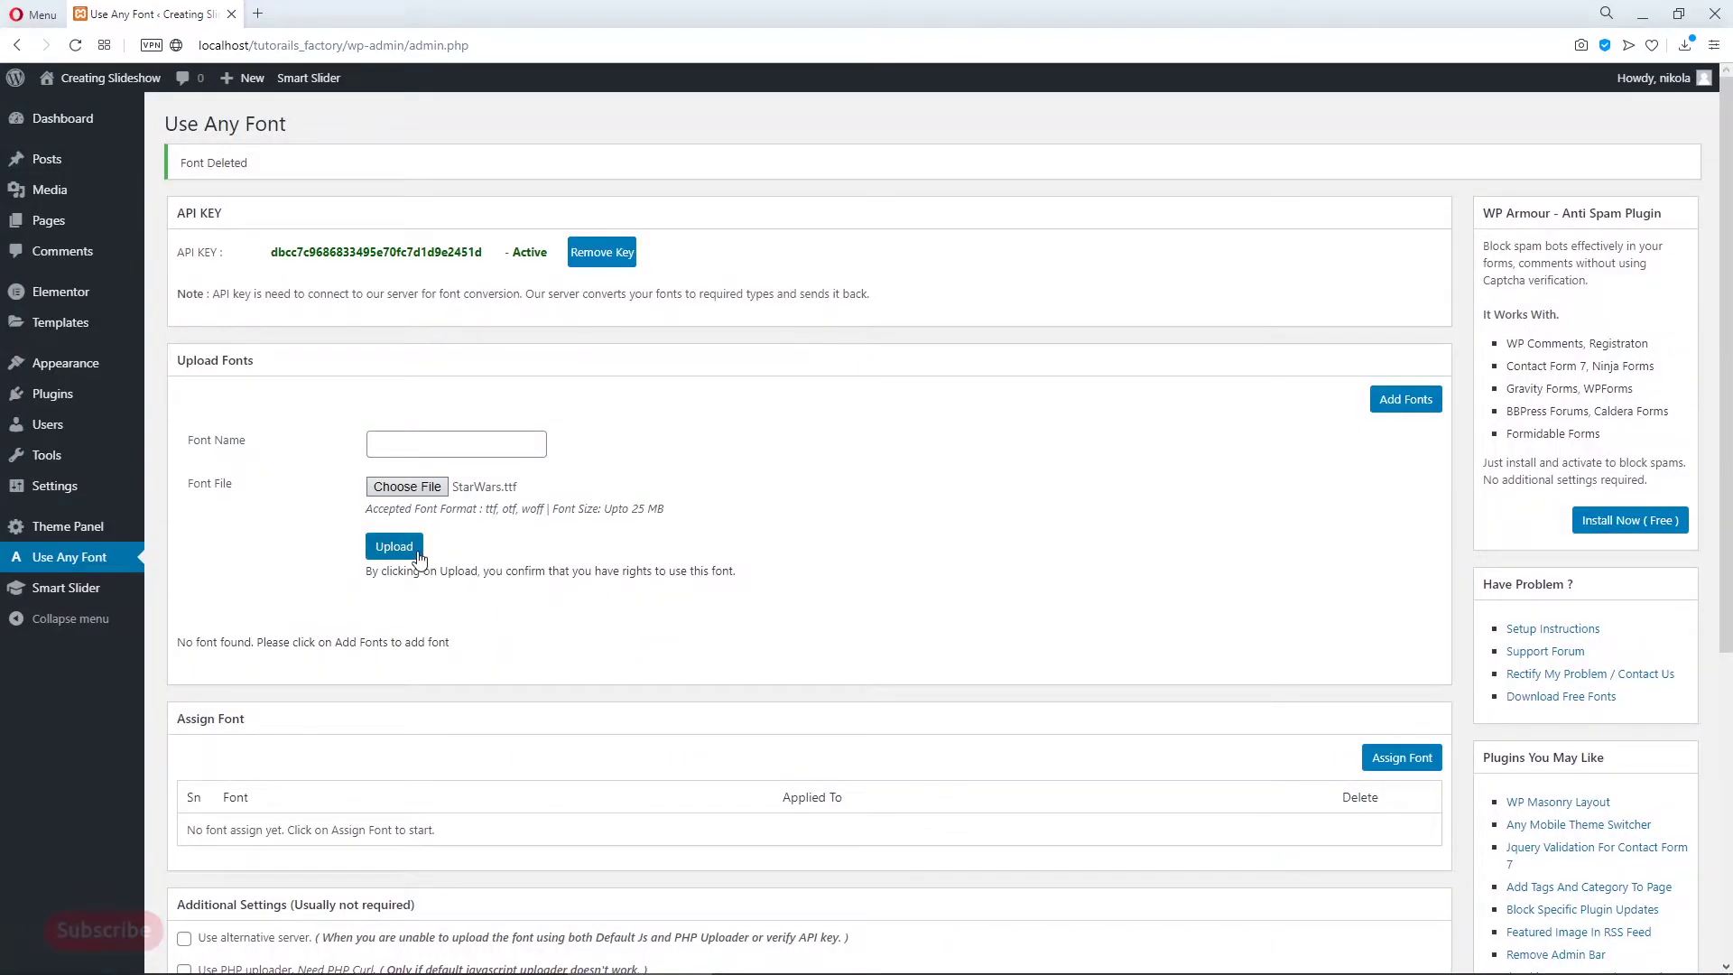
left_click(425, 443)
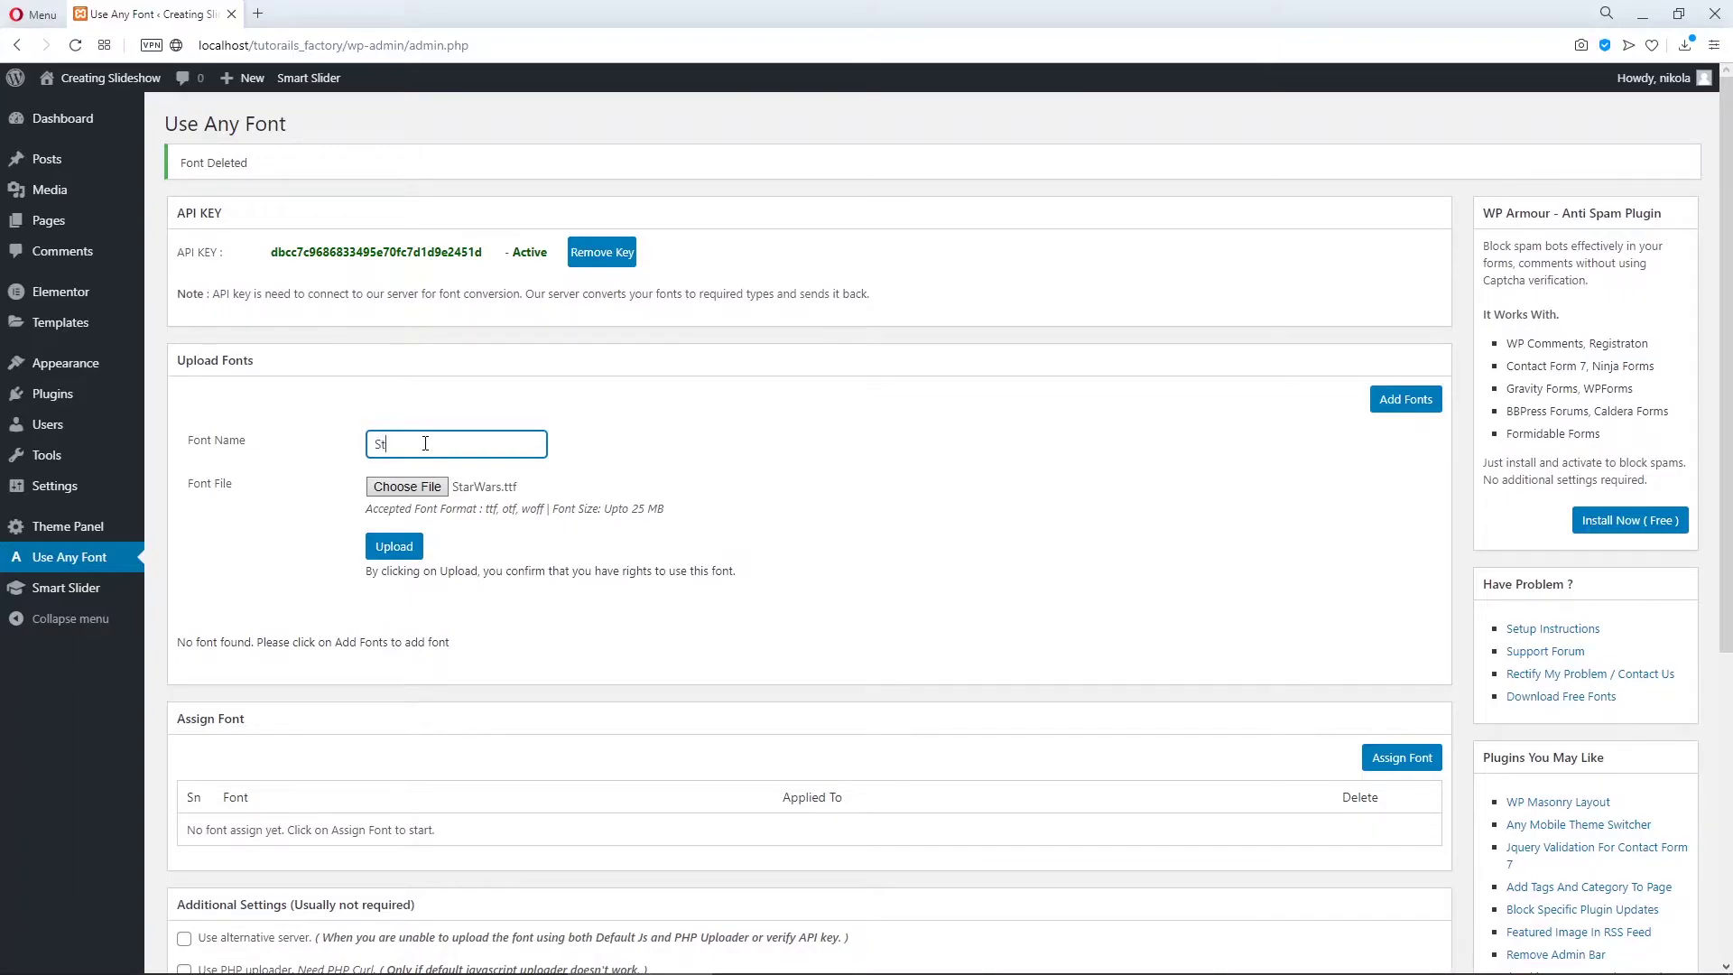
type("StarWars")
left_click(401, 551)
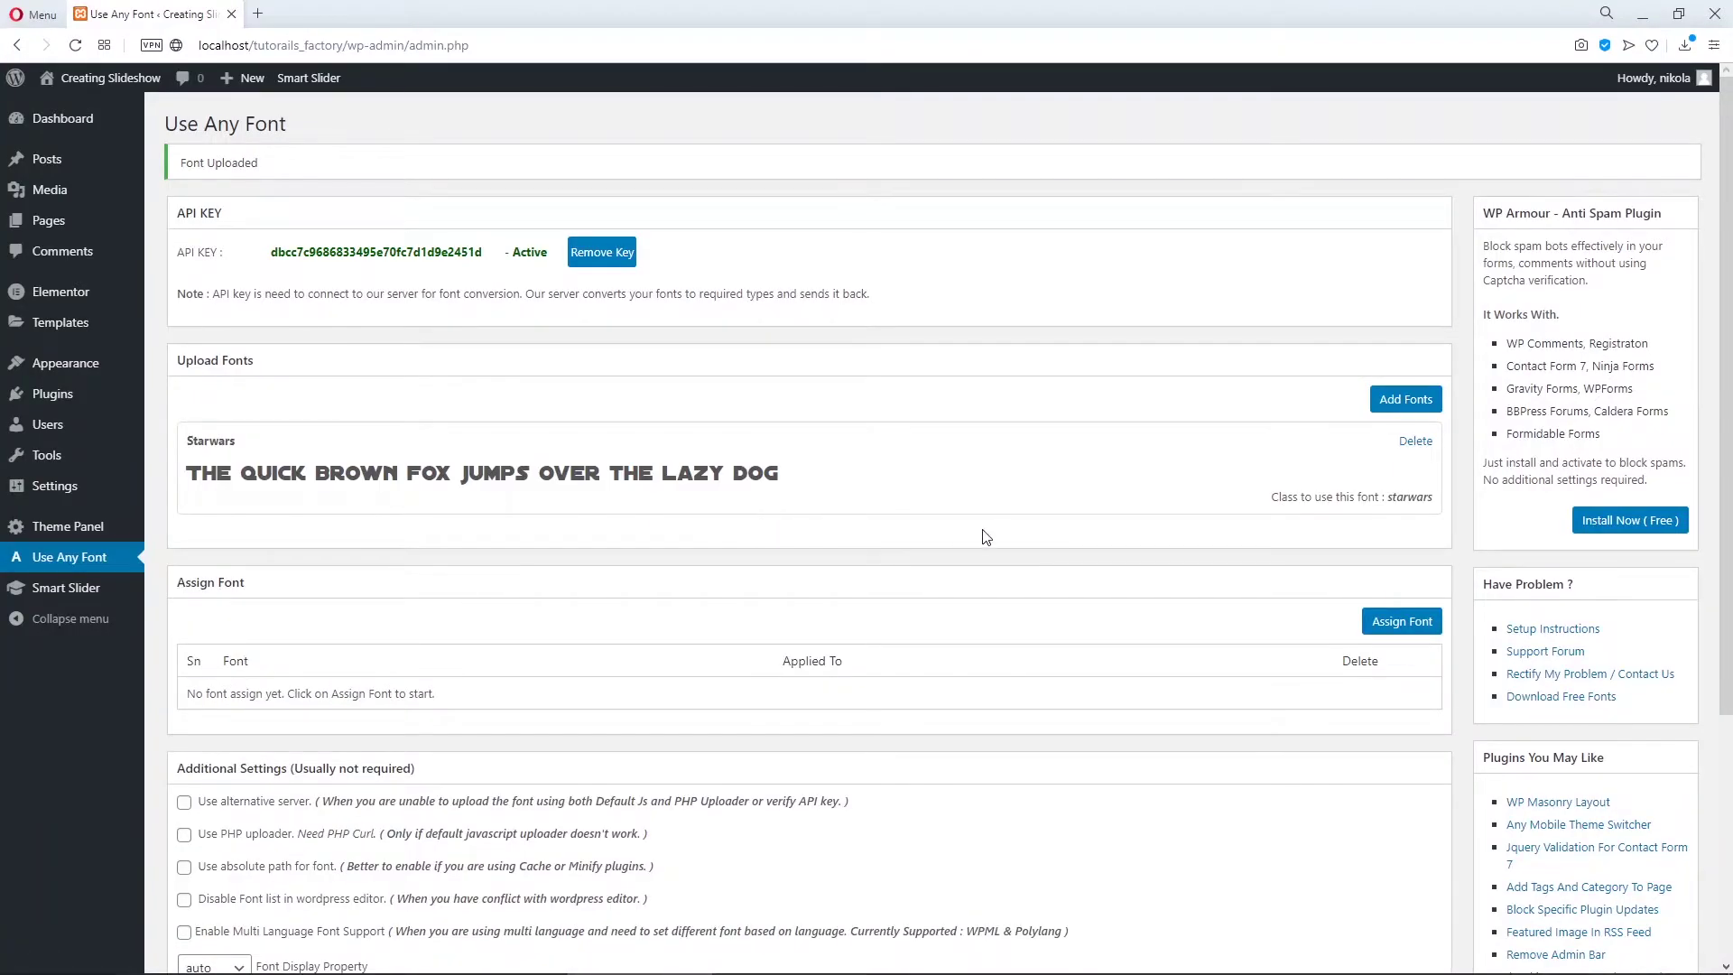
Step: Open the Assign Font form, check the Select Font list, and focus the Custom Elements box
scroll(988, 541, "down", 2)
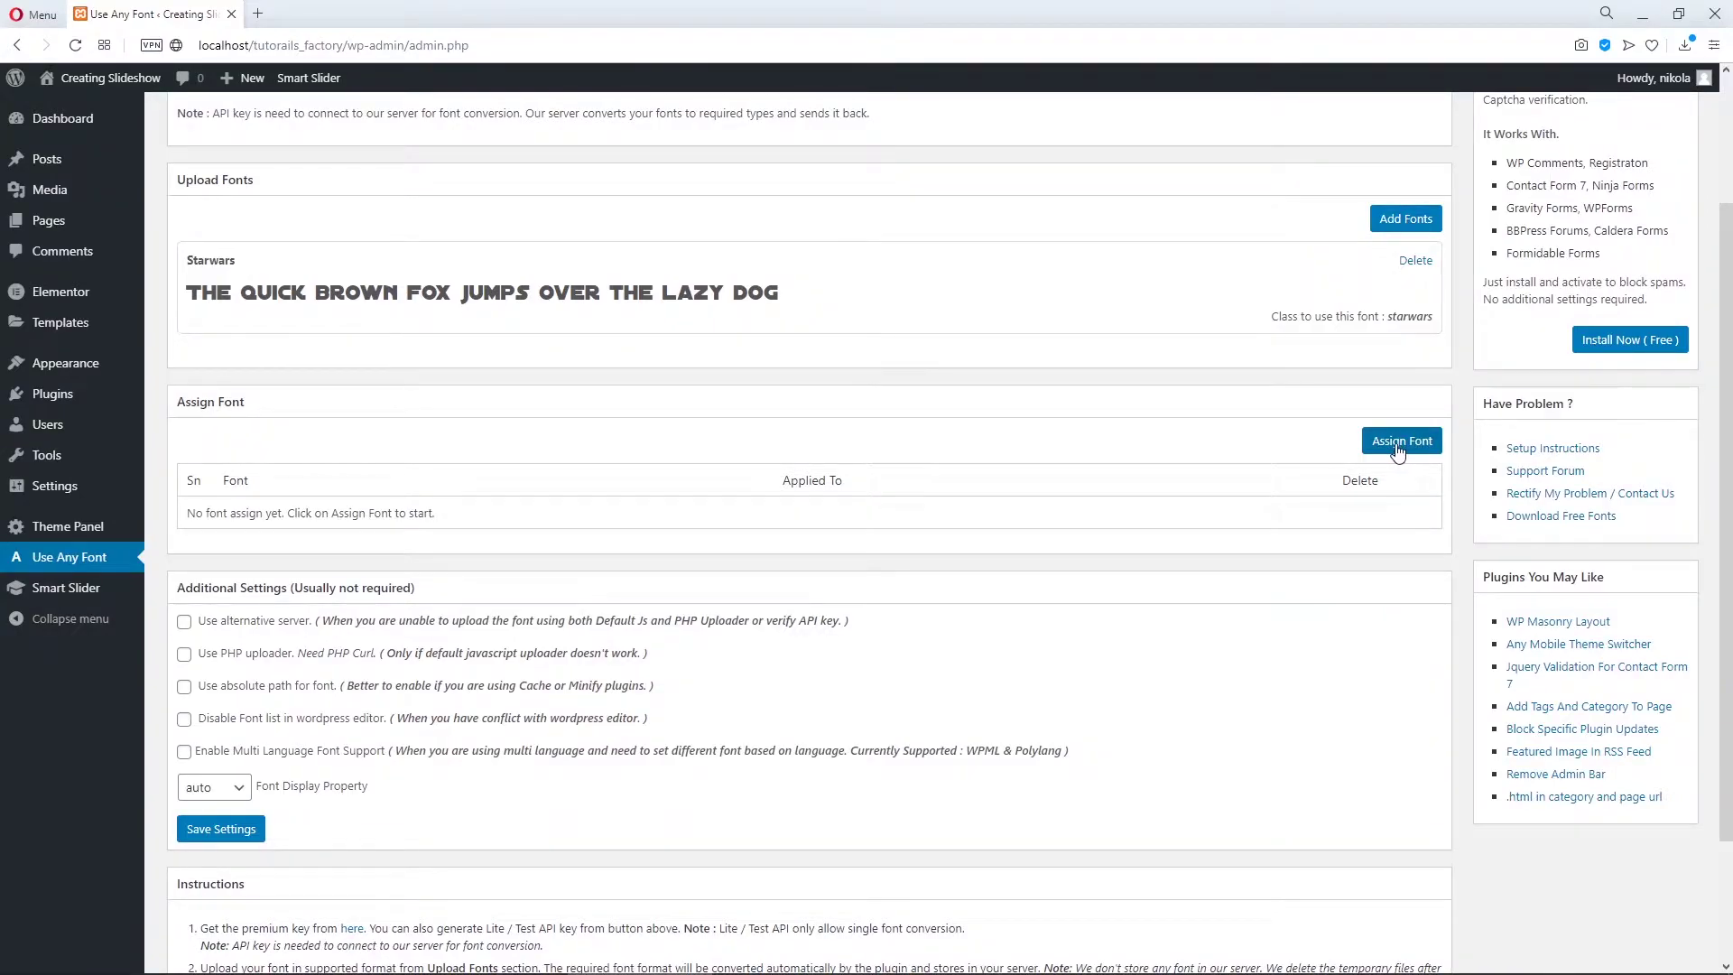
left_click(1397, 448)
scroll(722, 636, "down", 2)
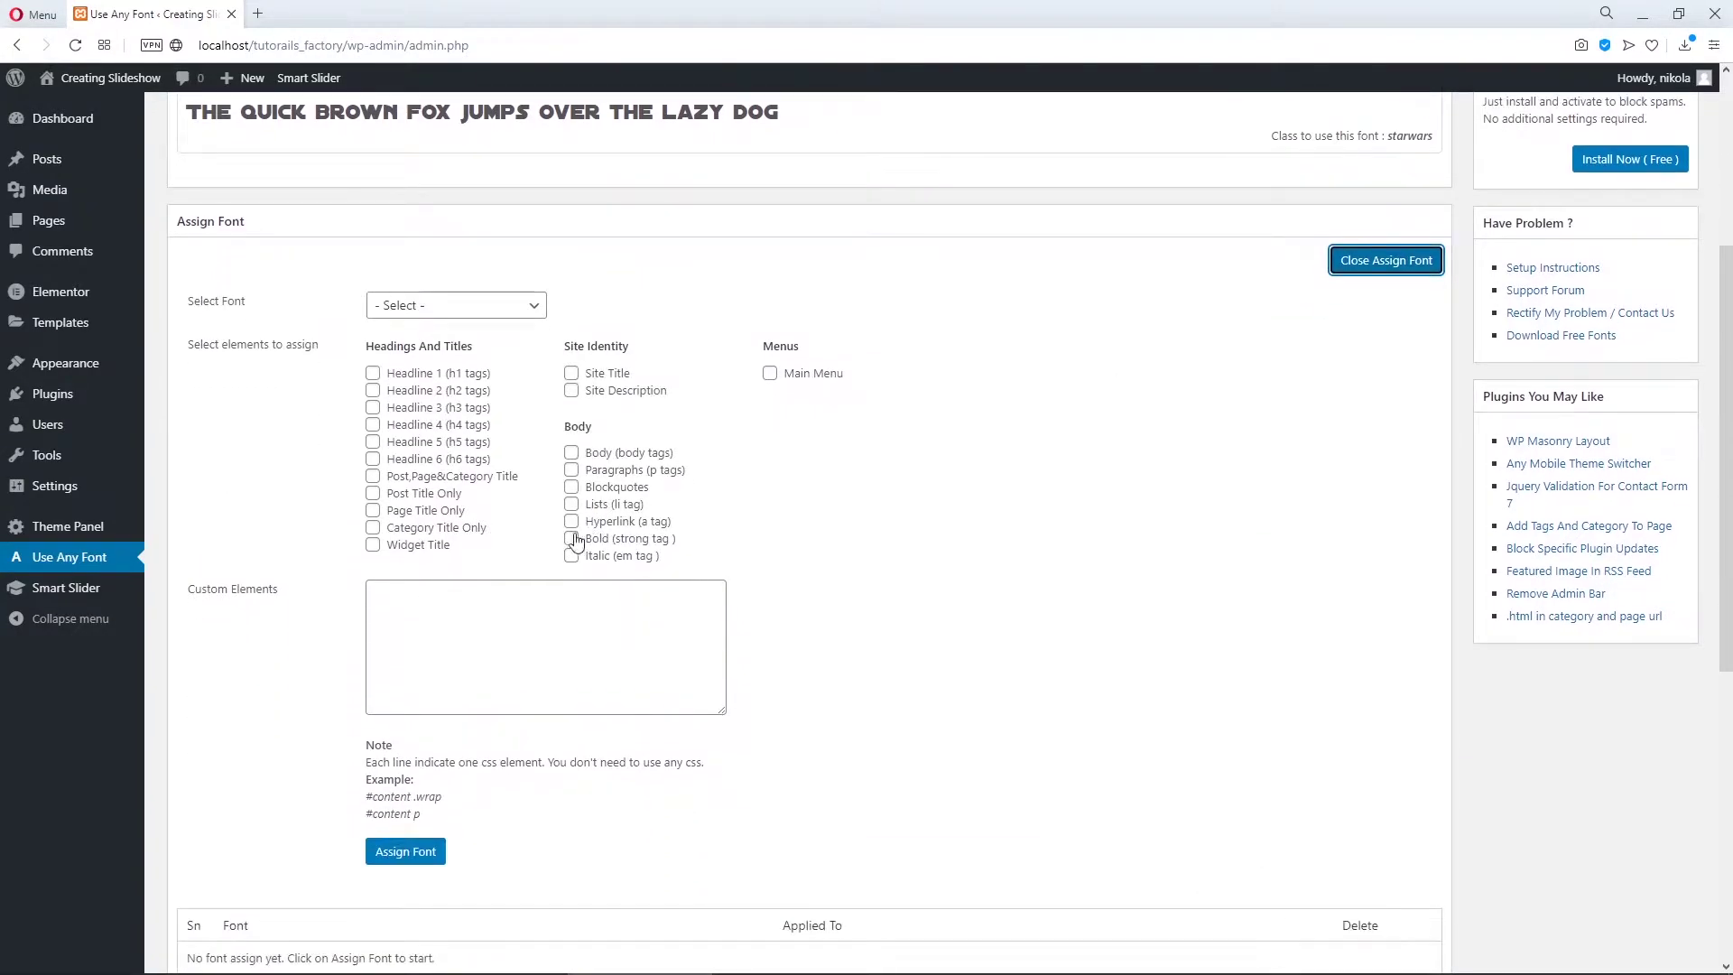
left_click(516, 313)
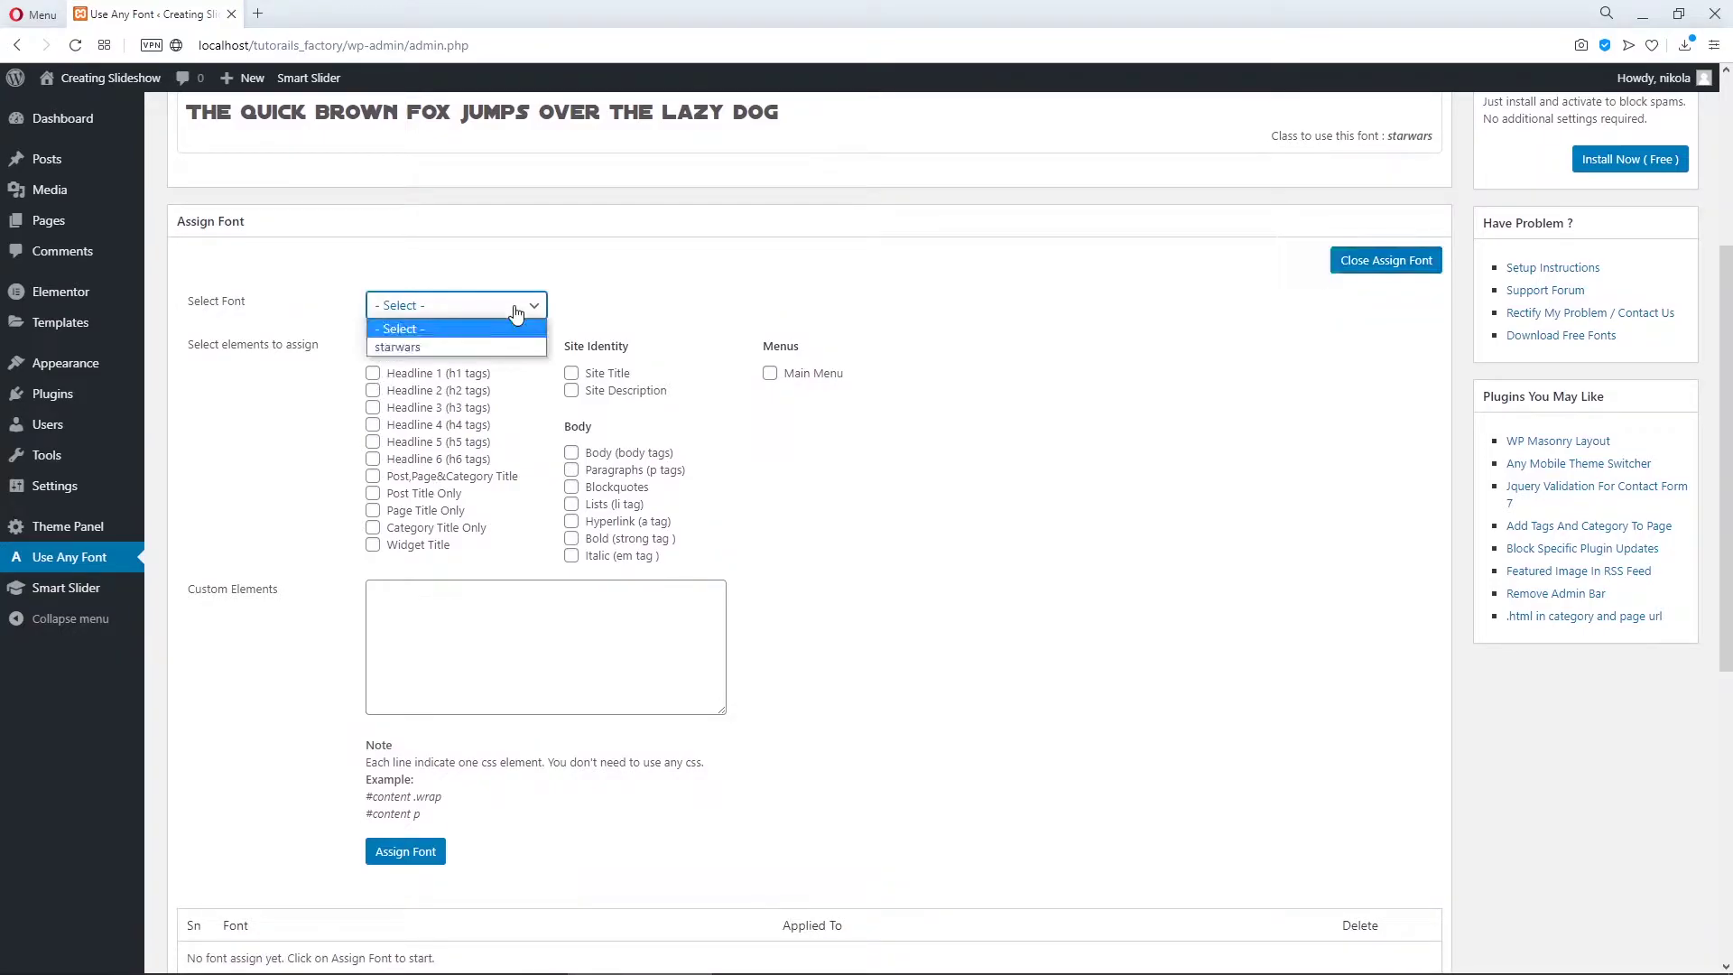
left_click(460, 325)
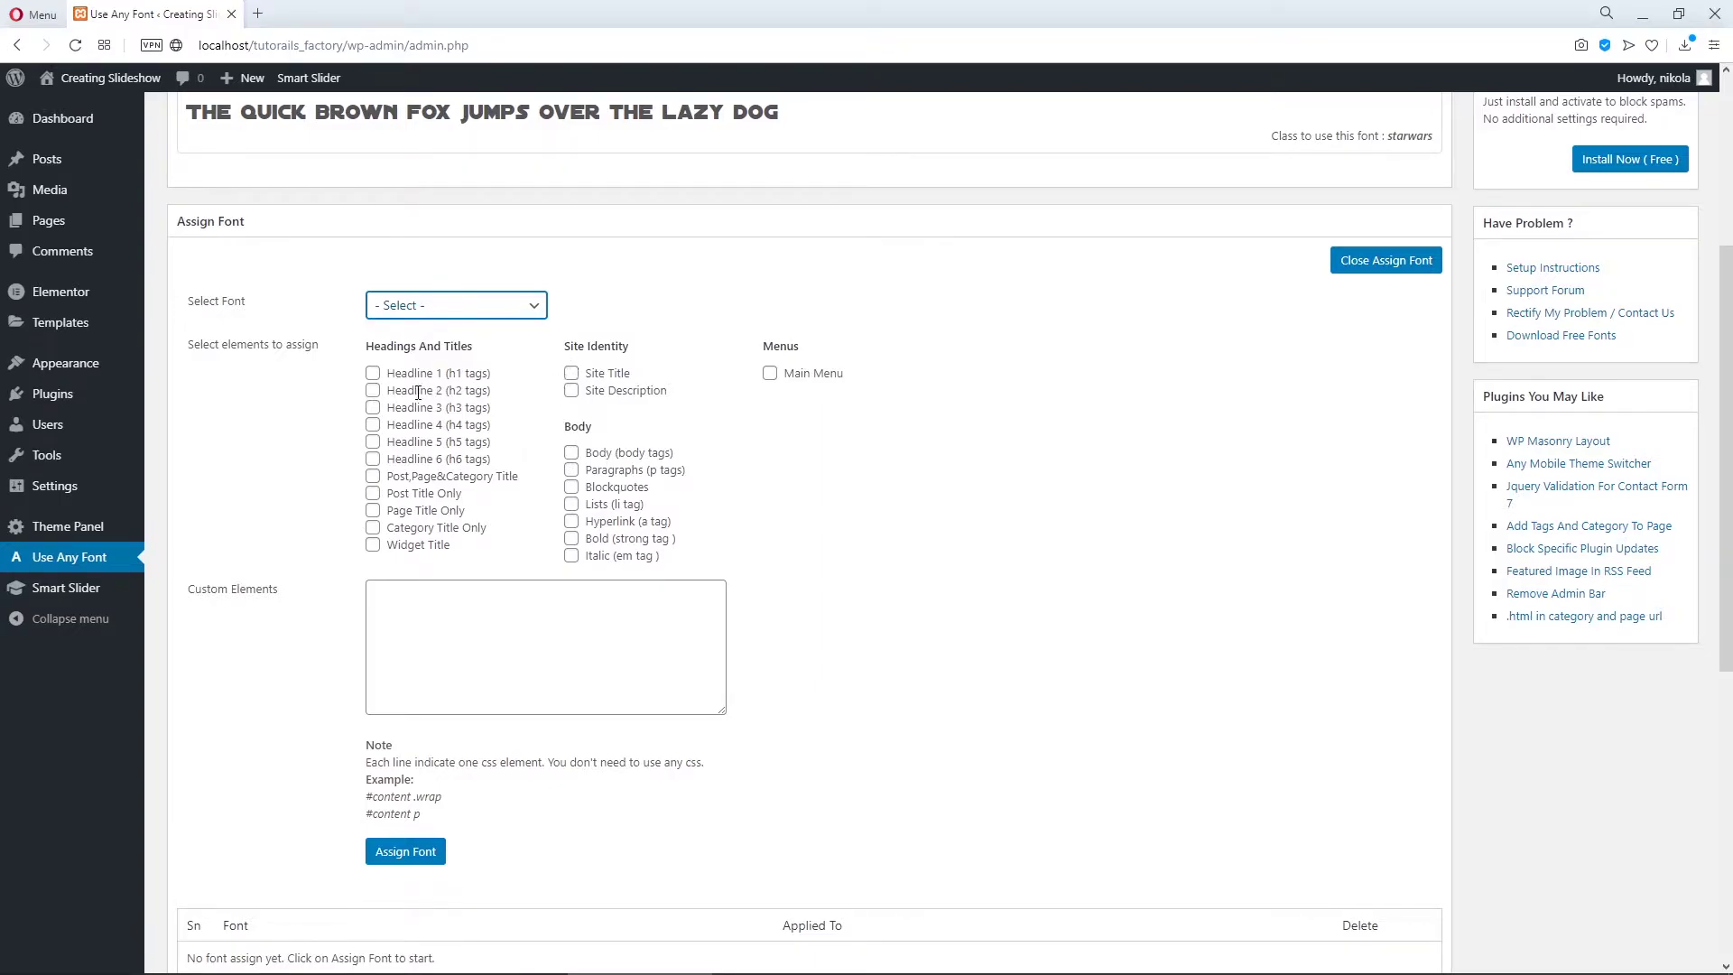
left_click(470, 654)
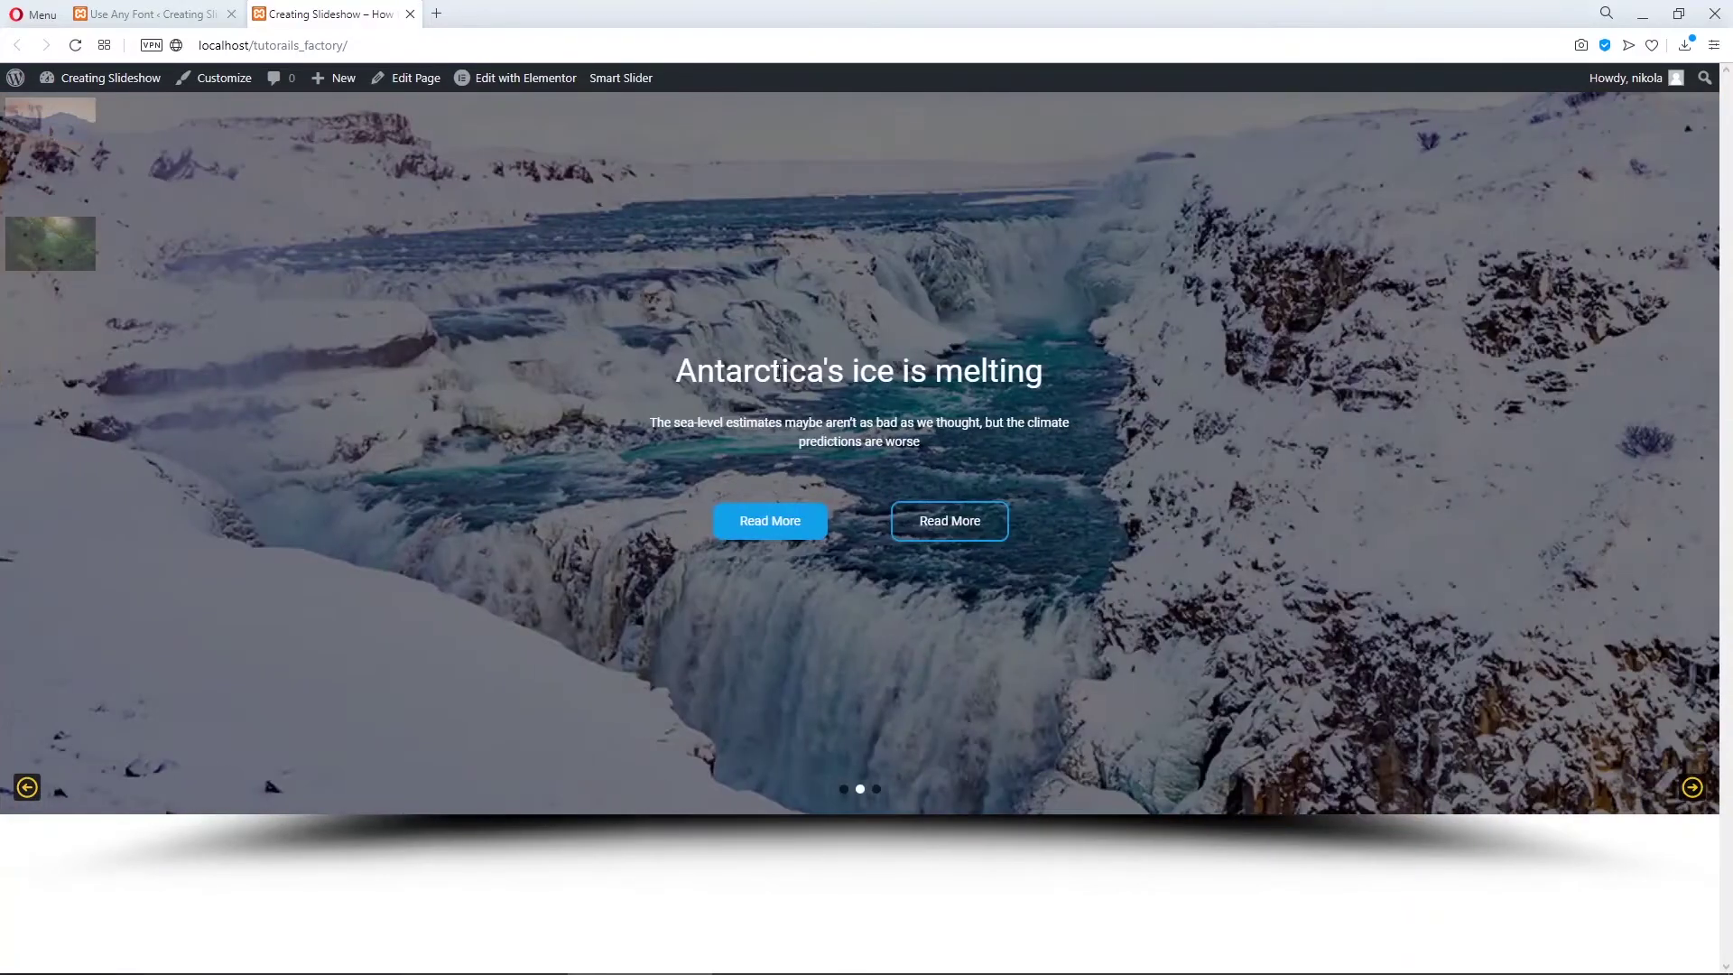
Step: Inspect the Antarctica slide heading's element in developer tools and open the DevTools customise menu
right_click(1038, 378)
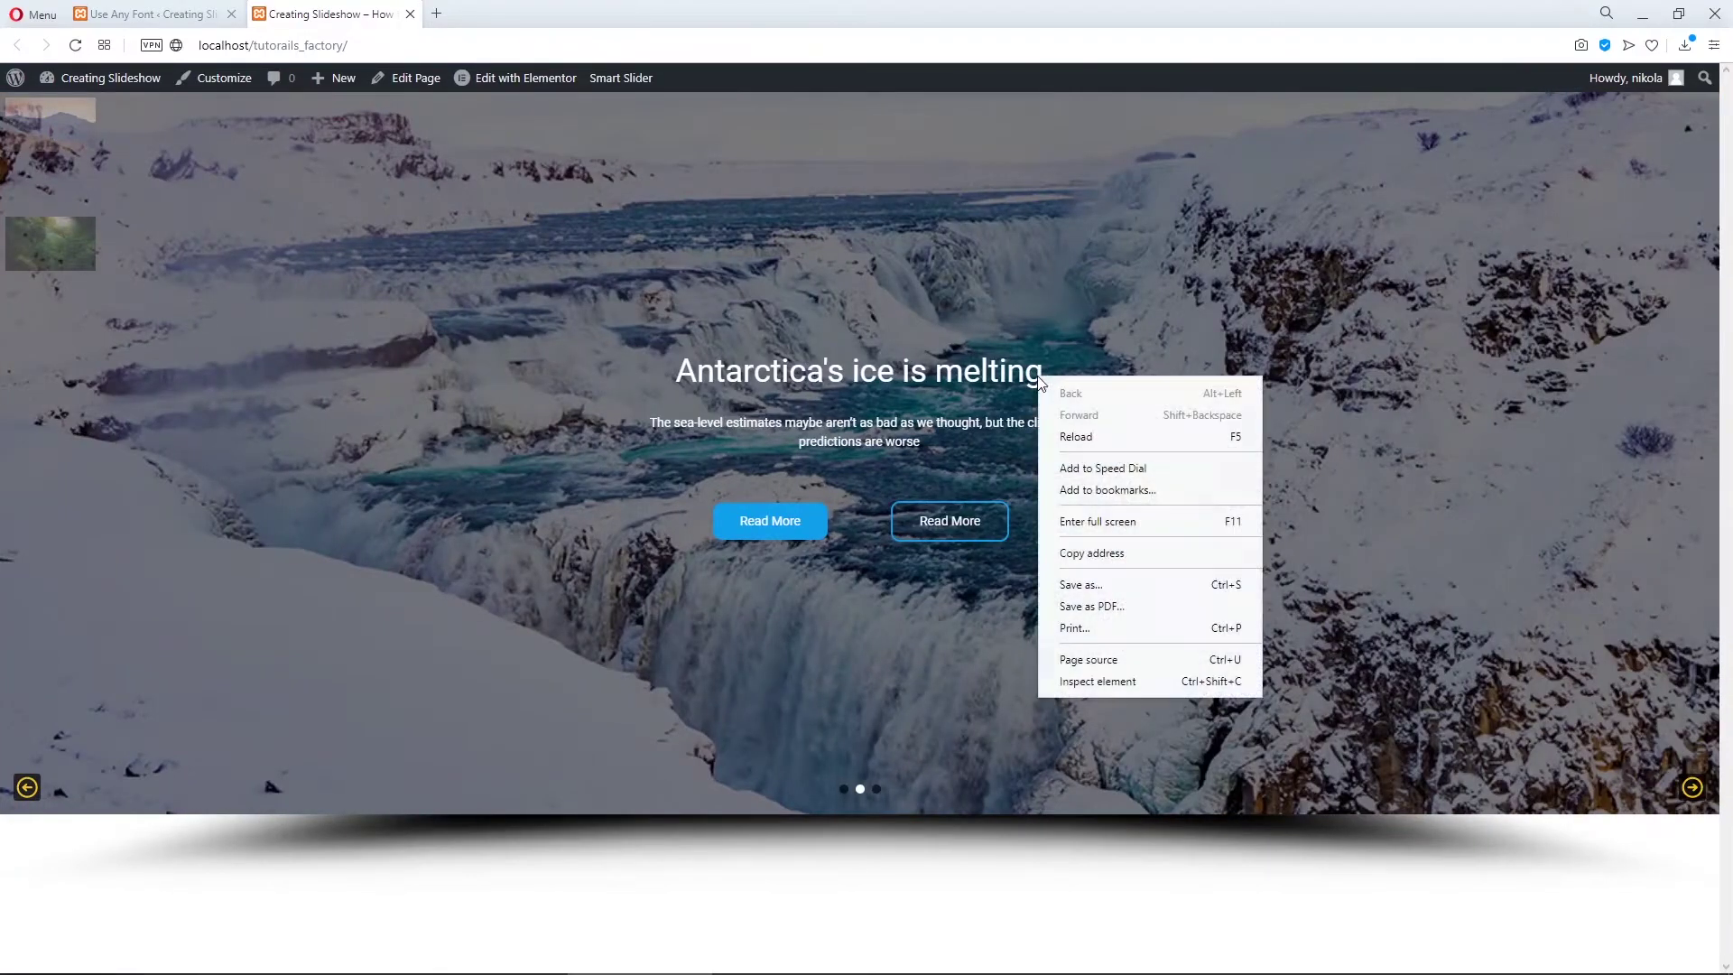
left_click(1110, 683)
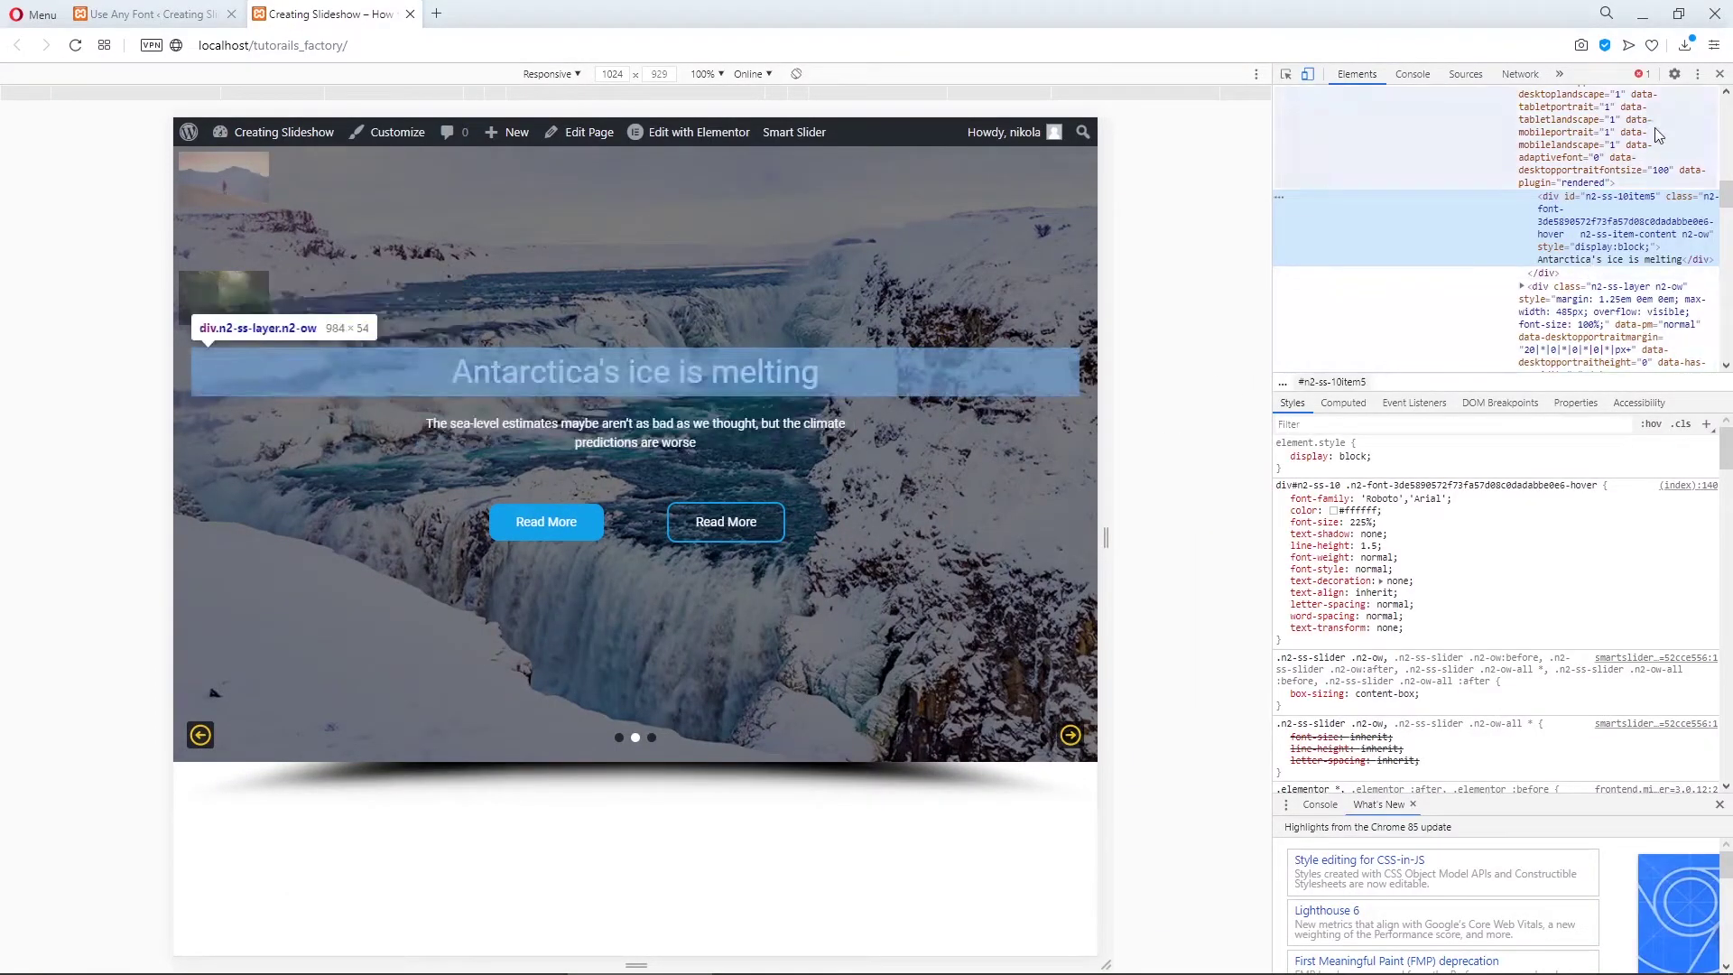
left_click(1697, 74)
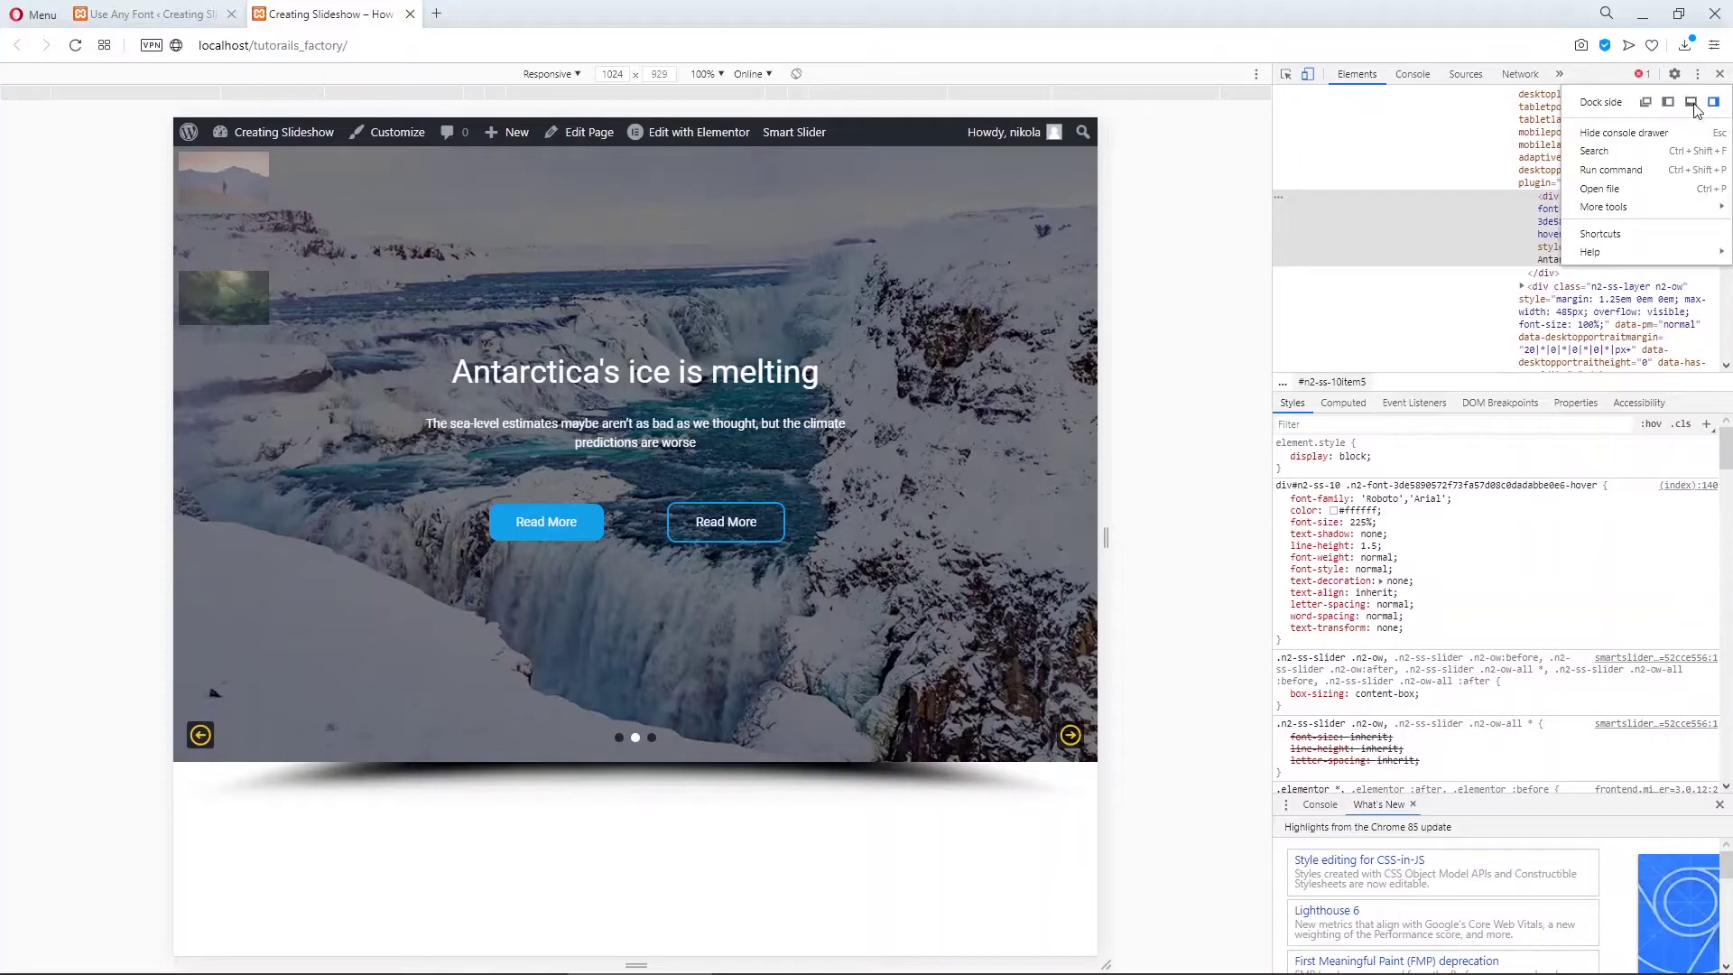
Step: Dock developer tools below the page and select the Sahara Desert heading's element
left_click(1692, 102)
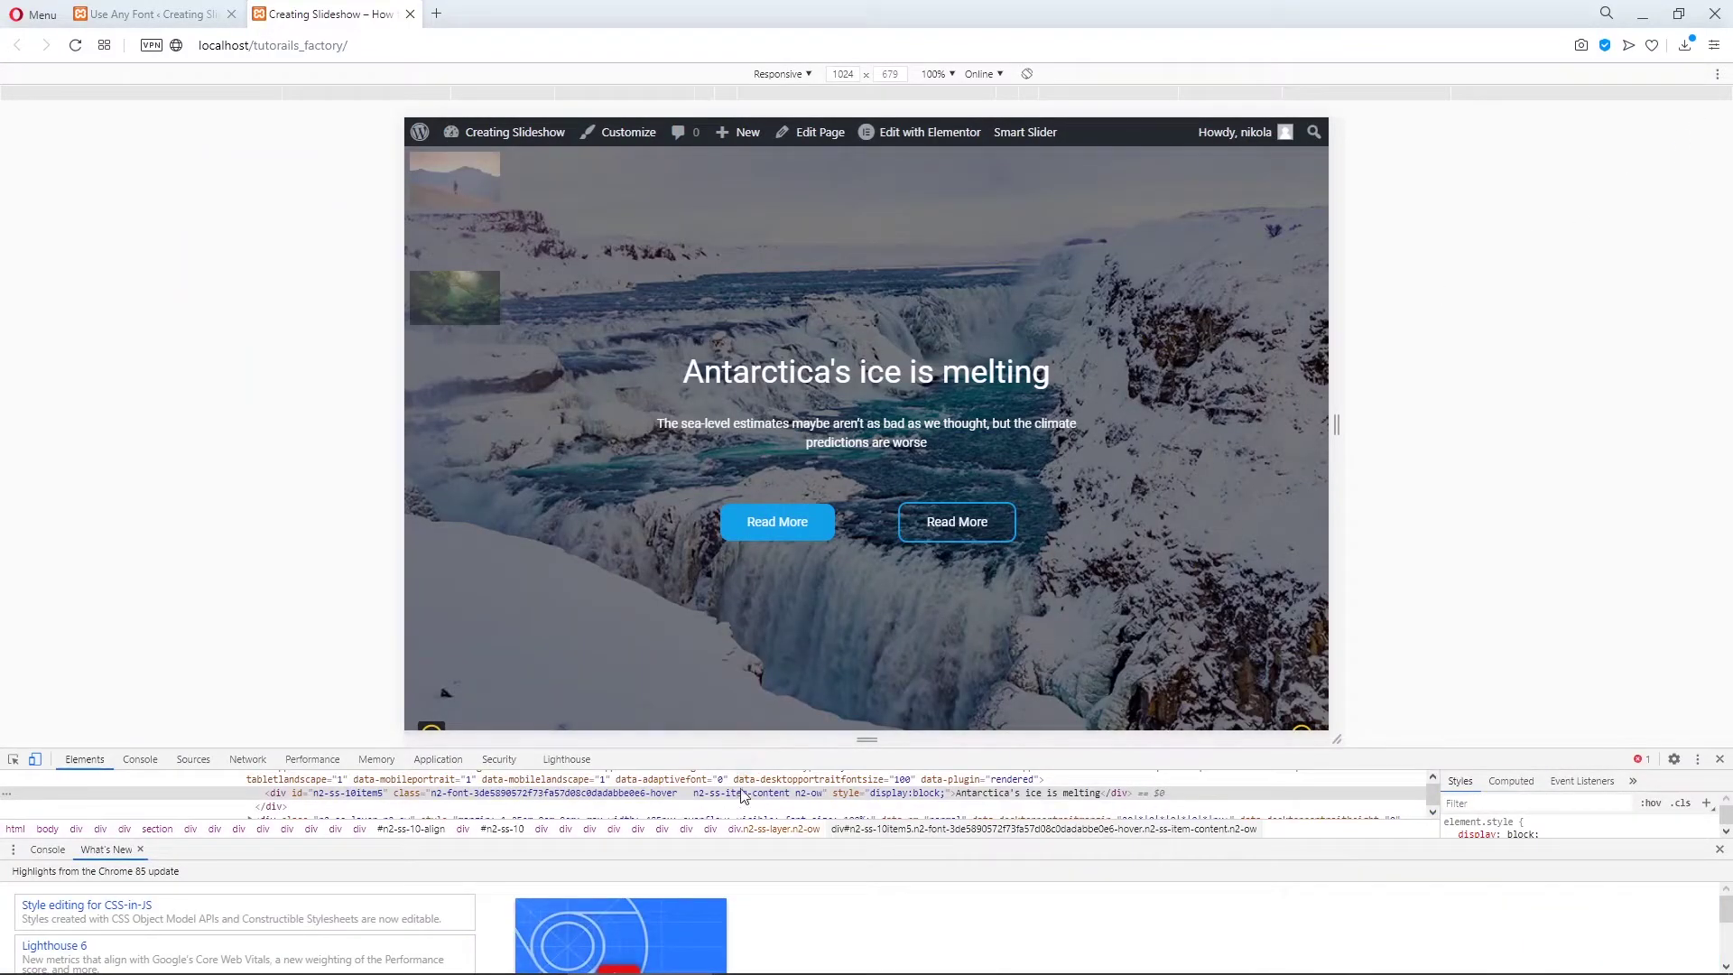
left_click(1720, 849)
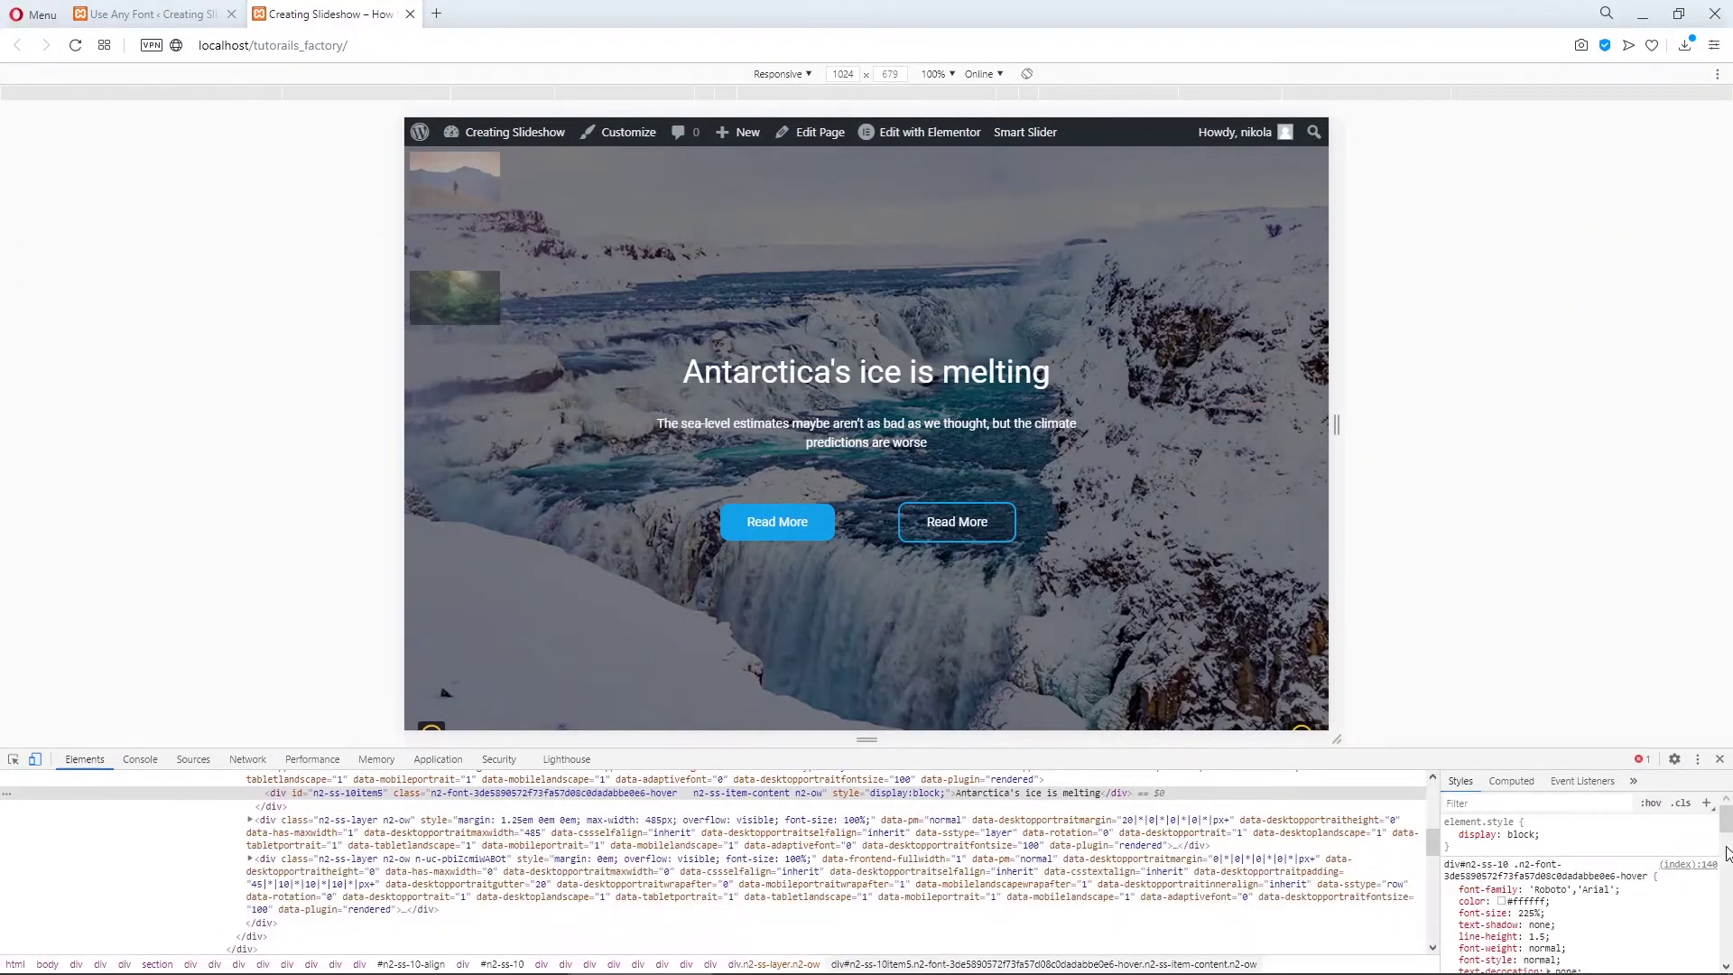
left_click(13, 759)
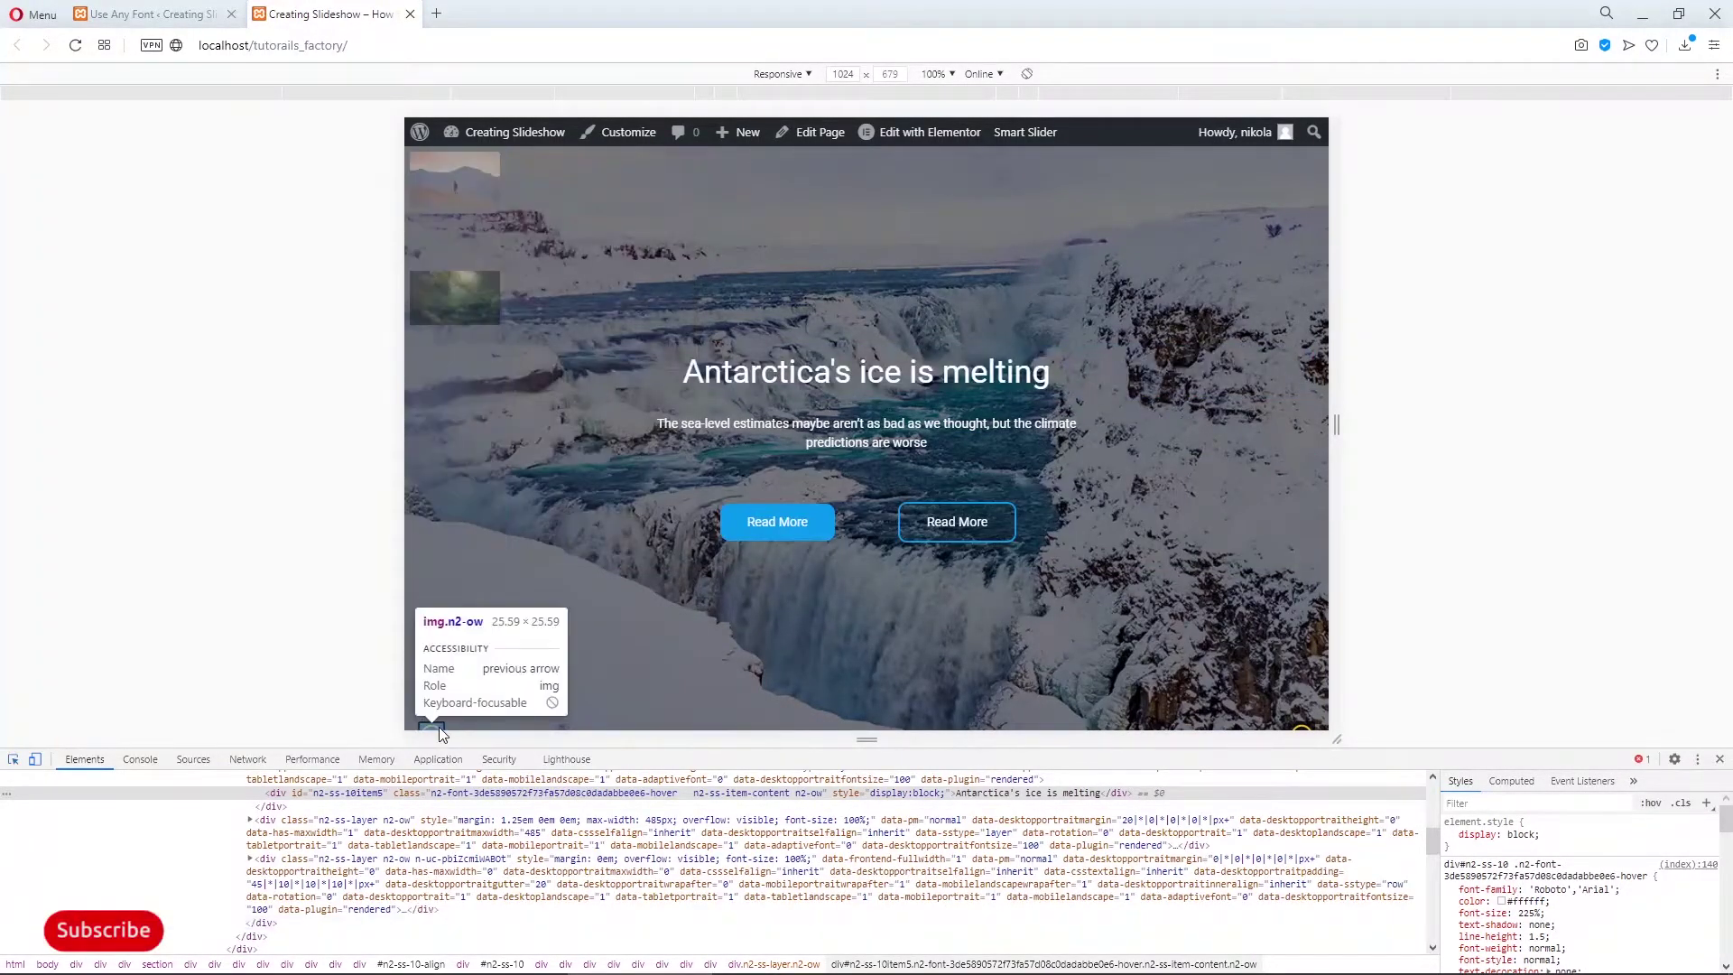
left_click(435, 727)
key("Escape")
left_click(435, 722)
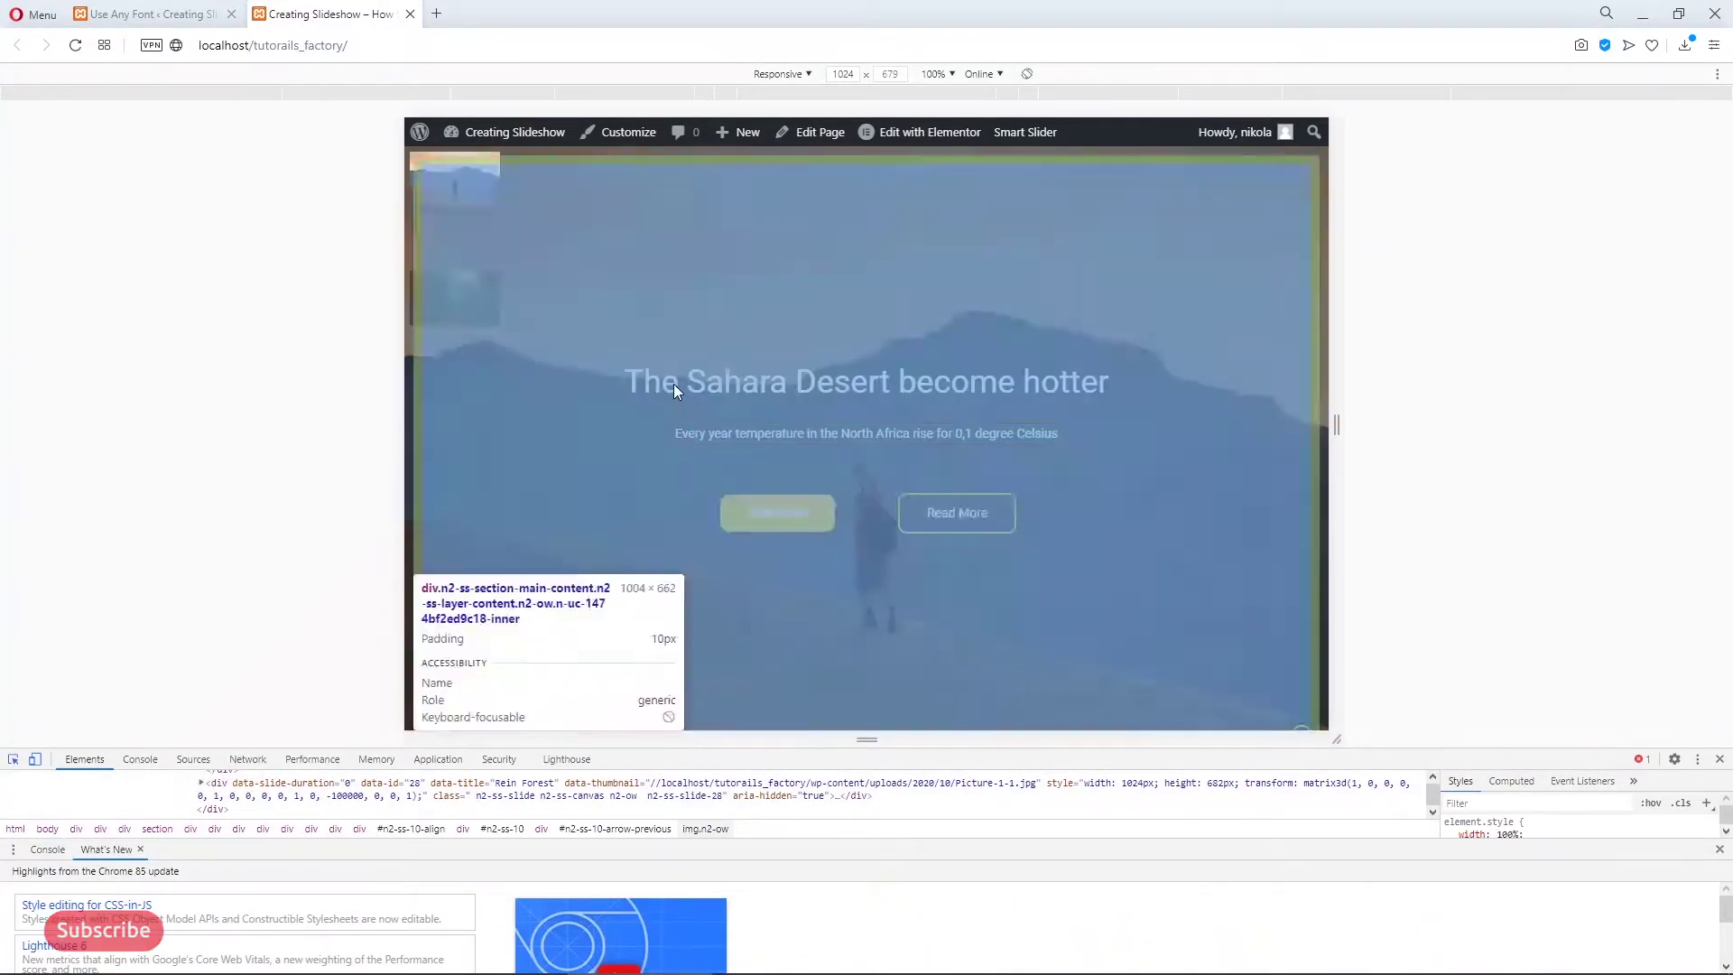
left_click(670, 379)
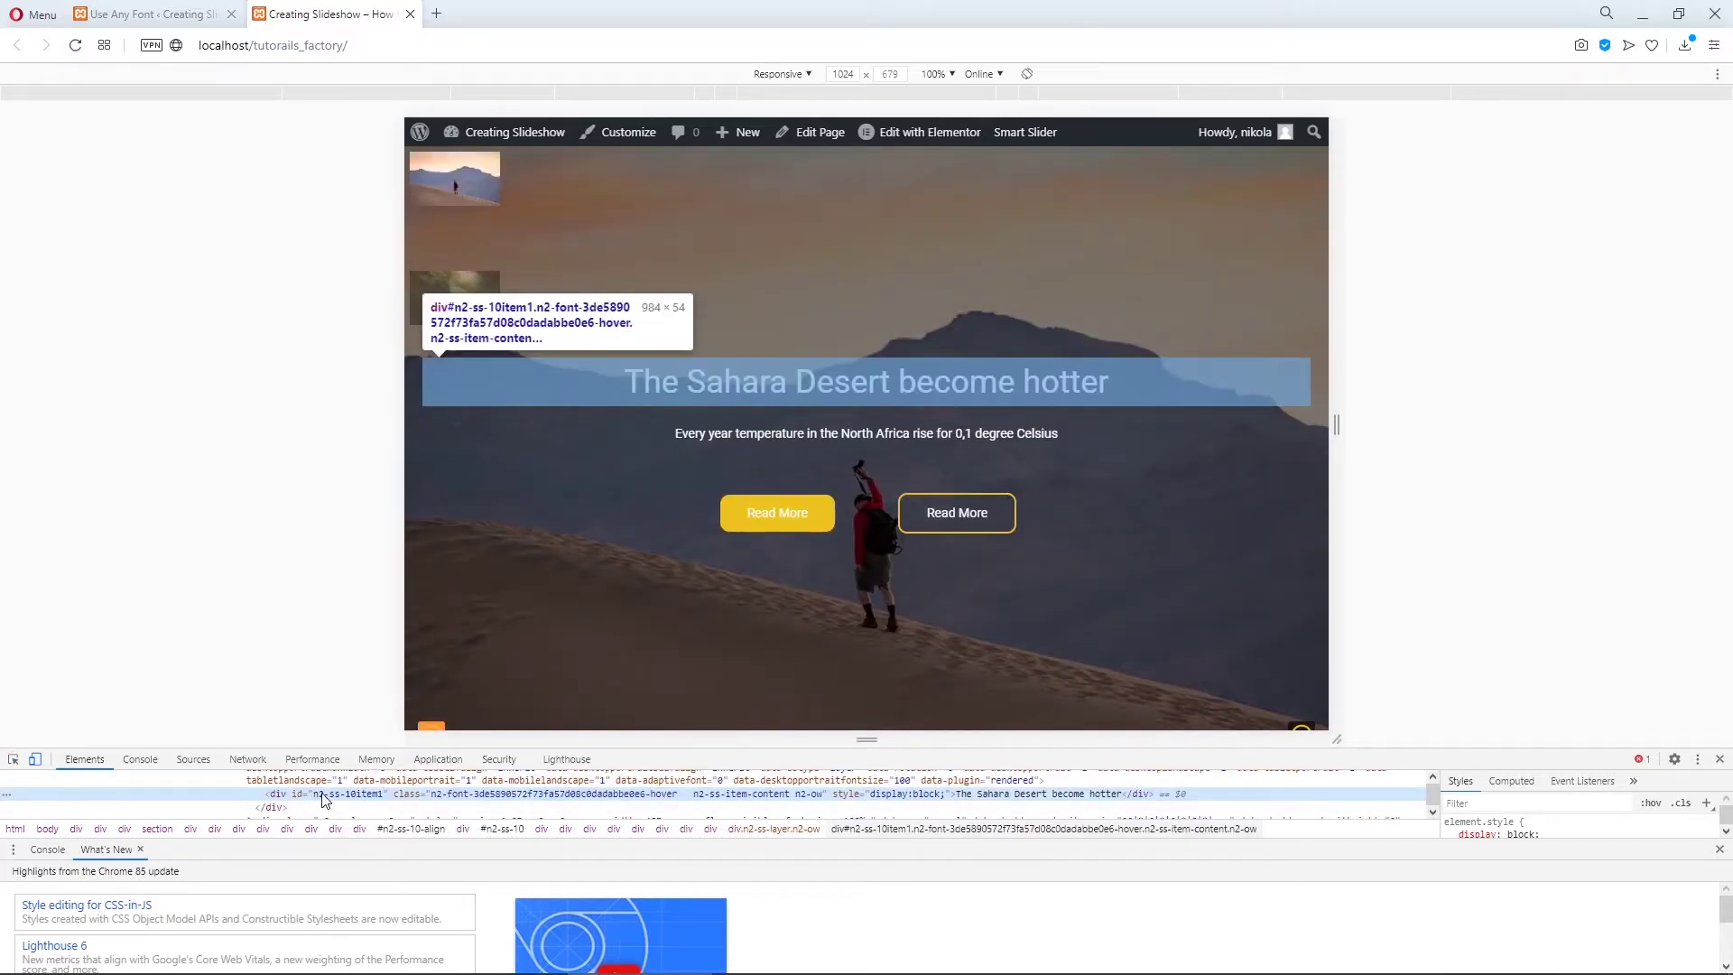
Step: Copy the Sahara heading's id n2-ss-10item1 from its element markup
double_click(327, 798)
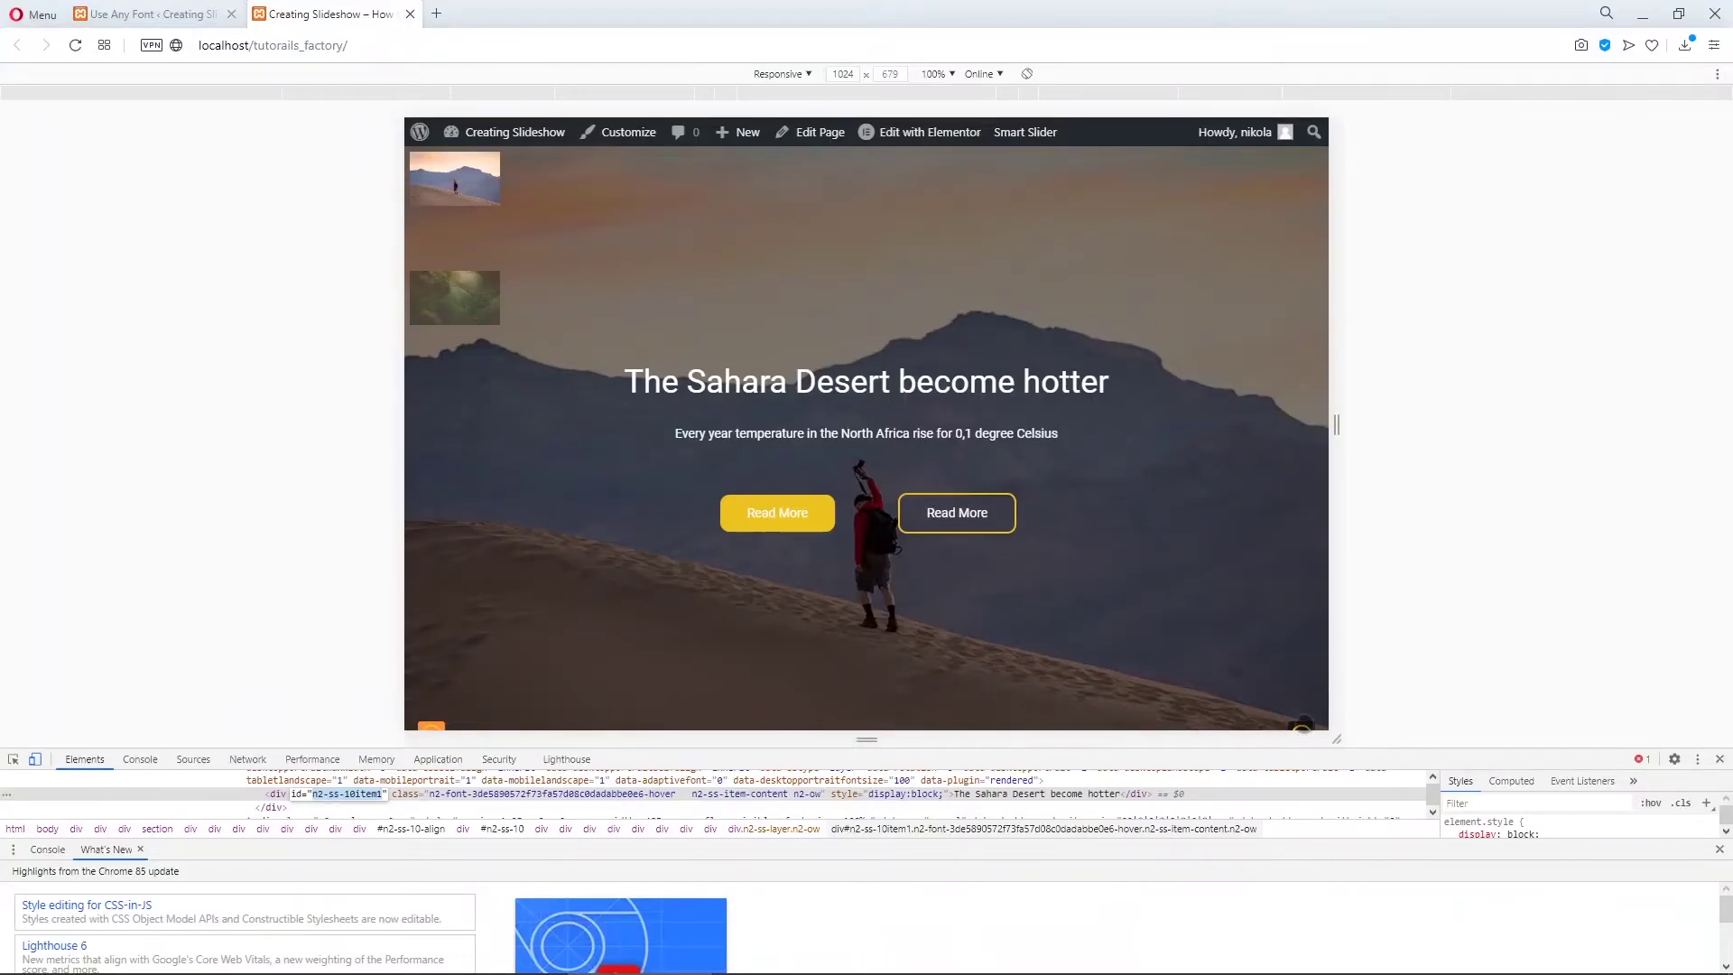
key("Escape")
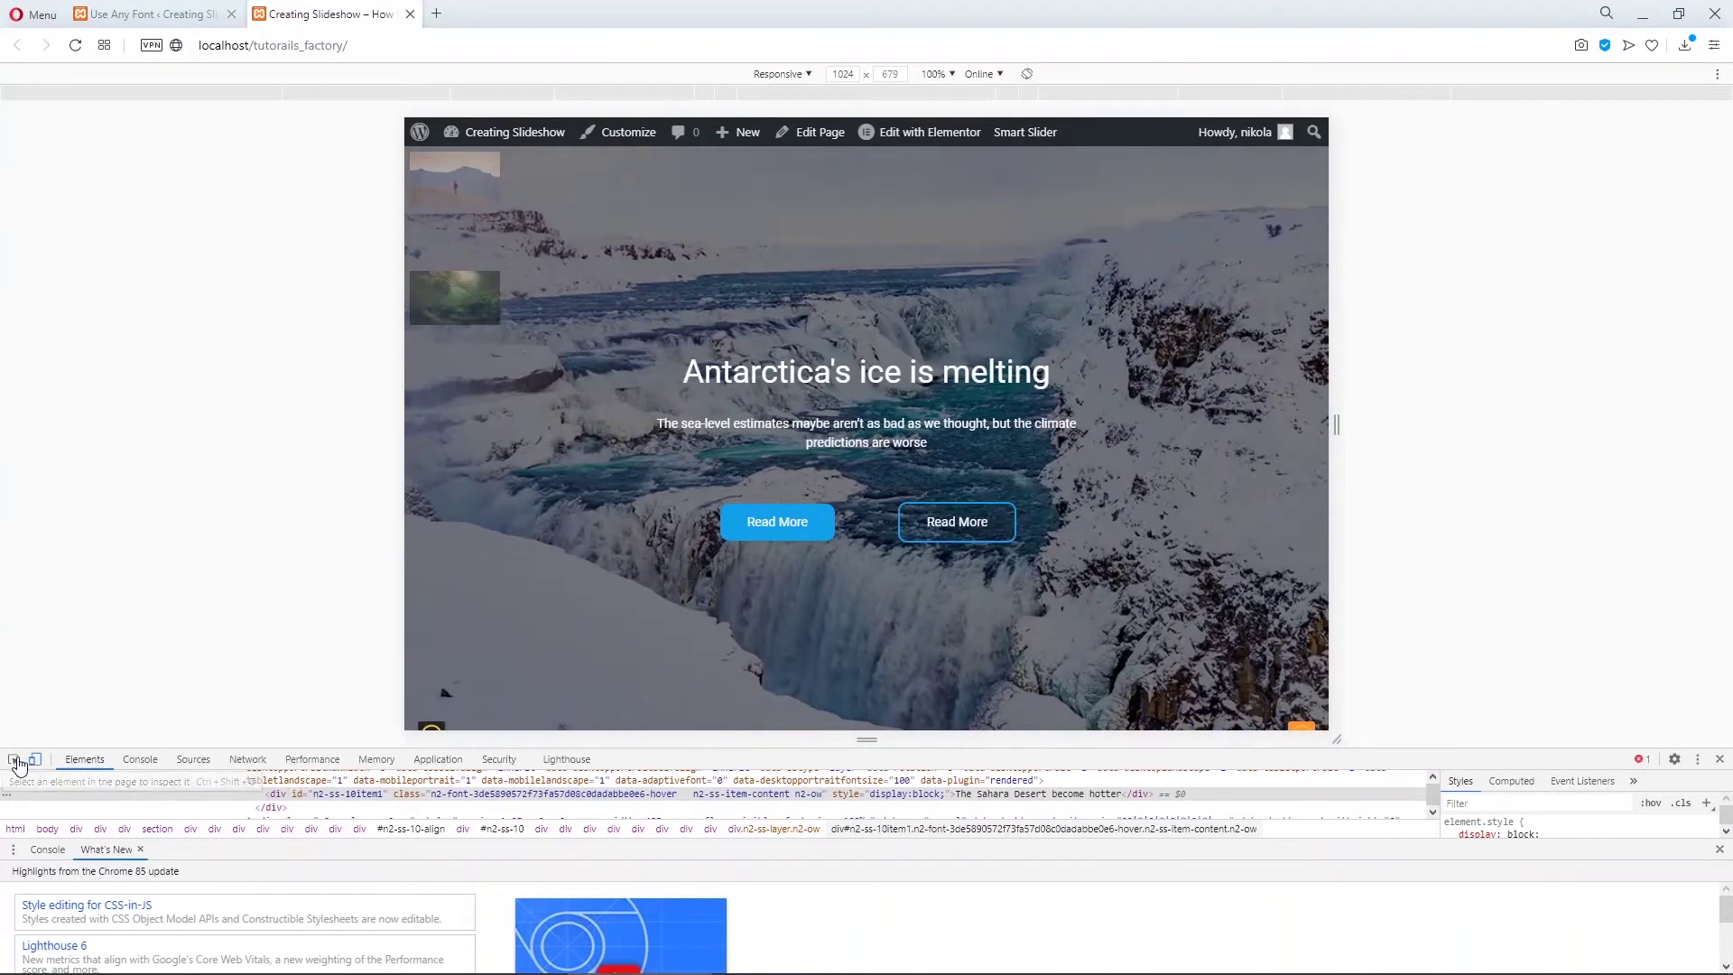
left_click(15, 760)
left_click(751, 370)
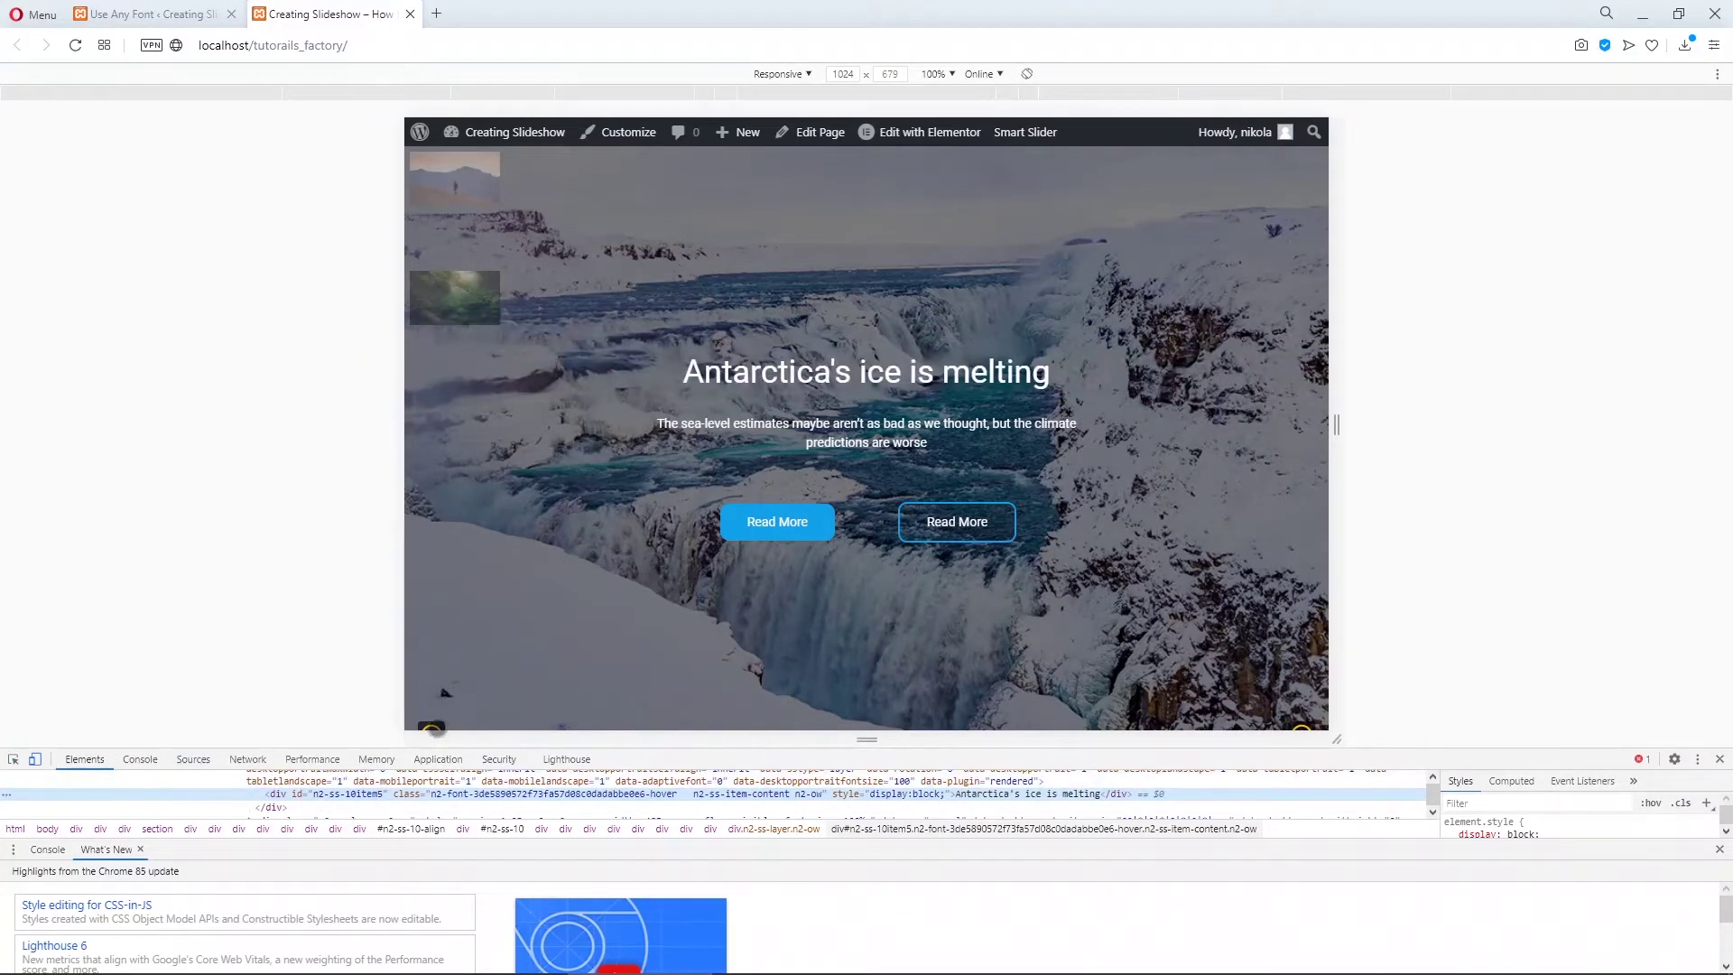
left_click(14, 760)
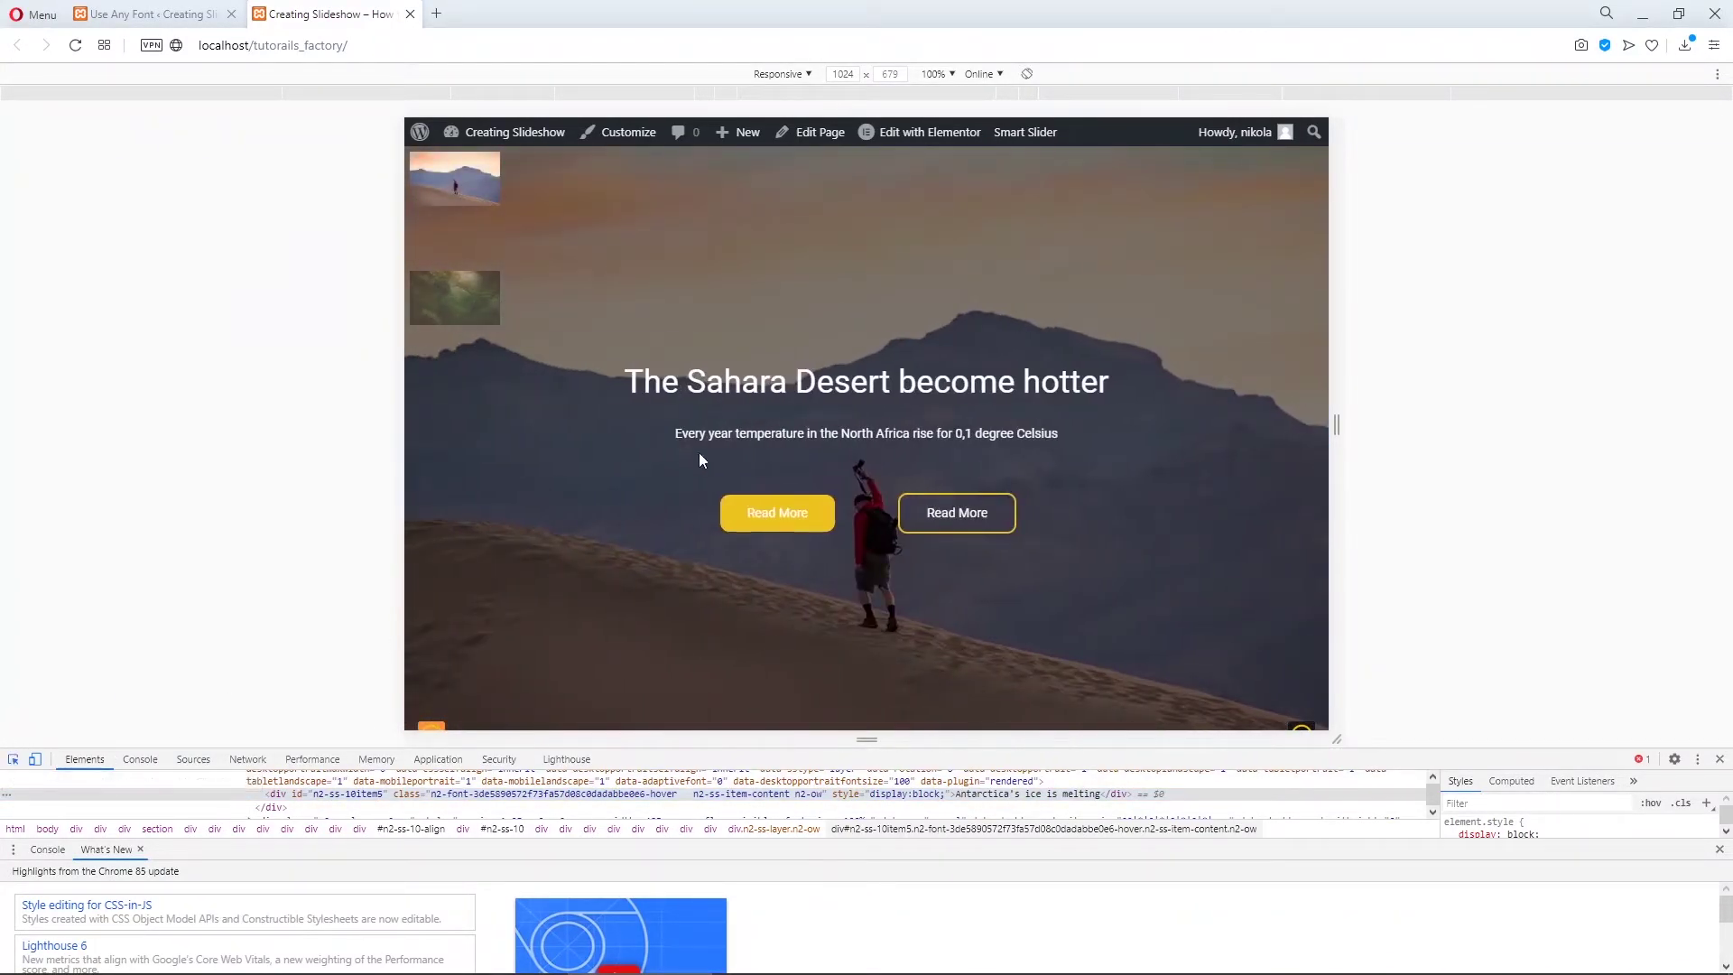
left_click(754, 382)
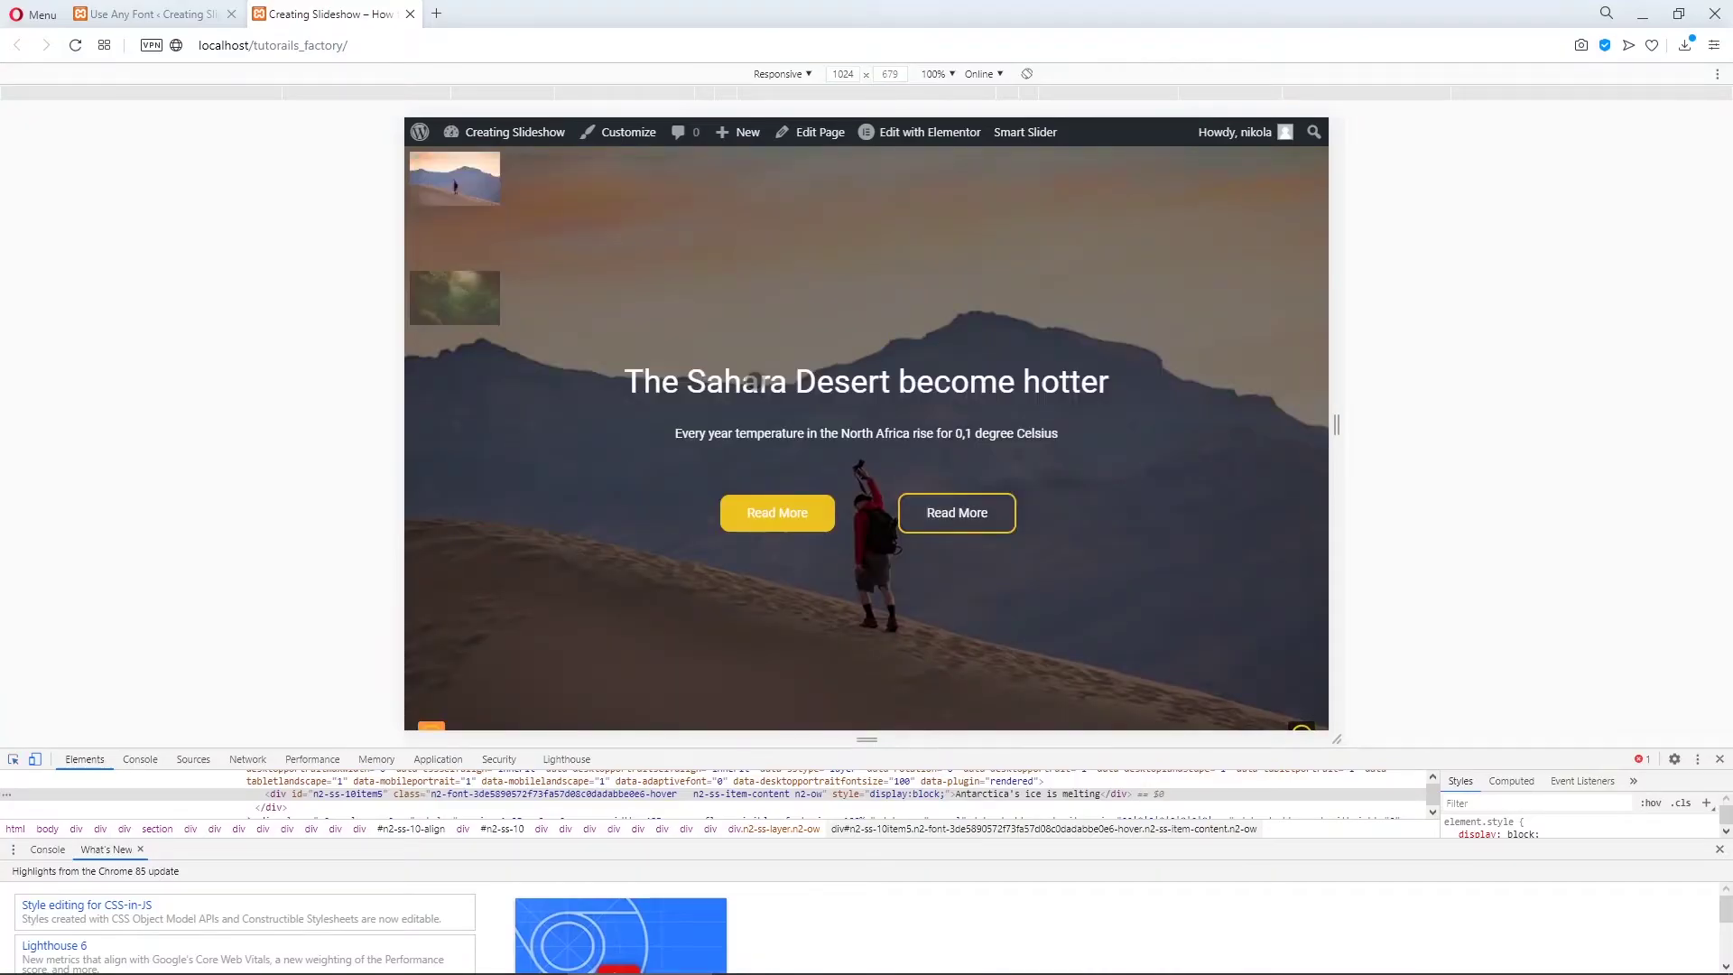
double_click(357, 798)
key("ctrl+c")
left_click(15, 760)
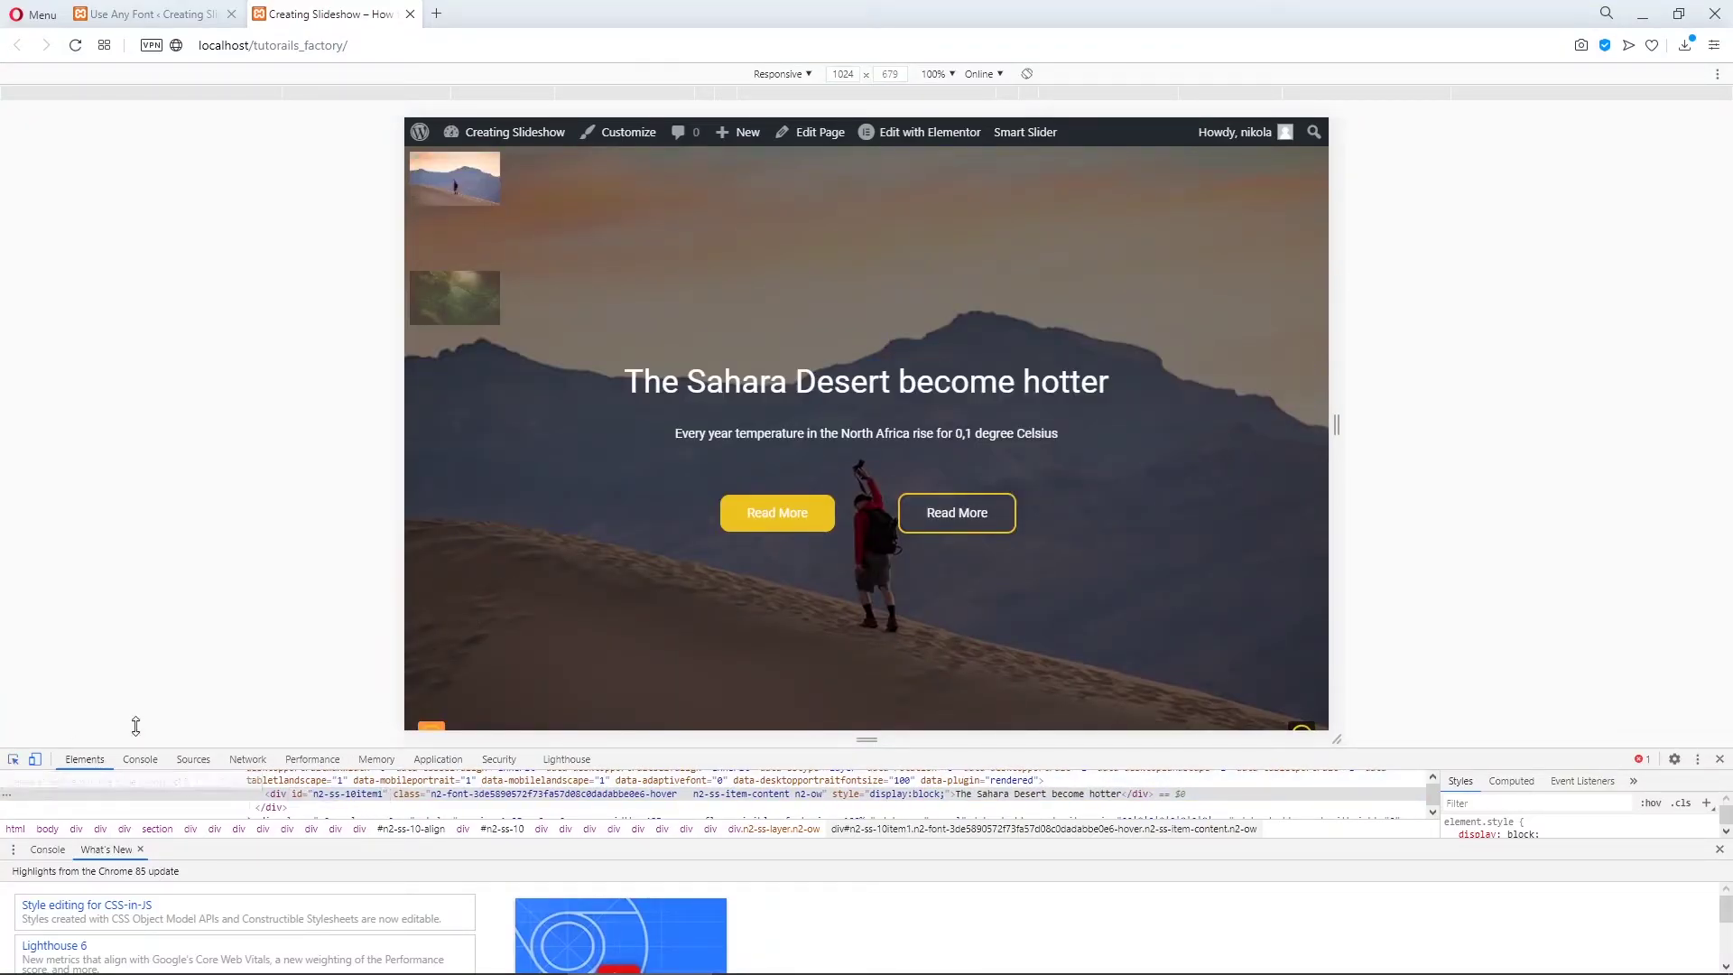
left_click(844, 382)
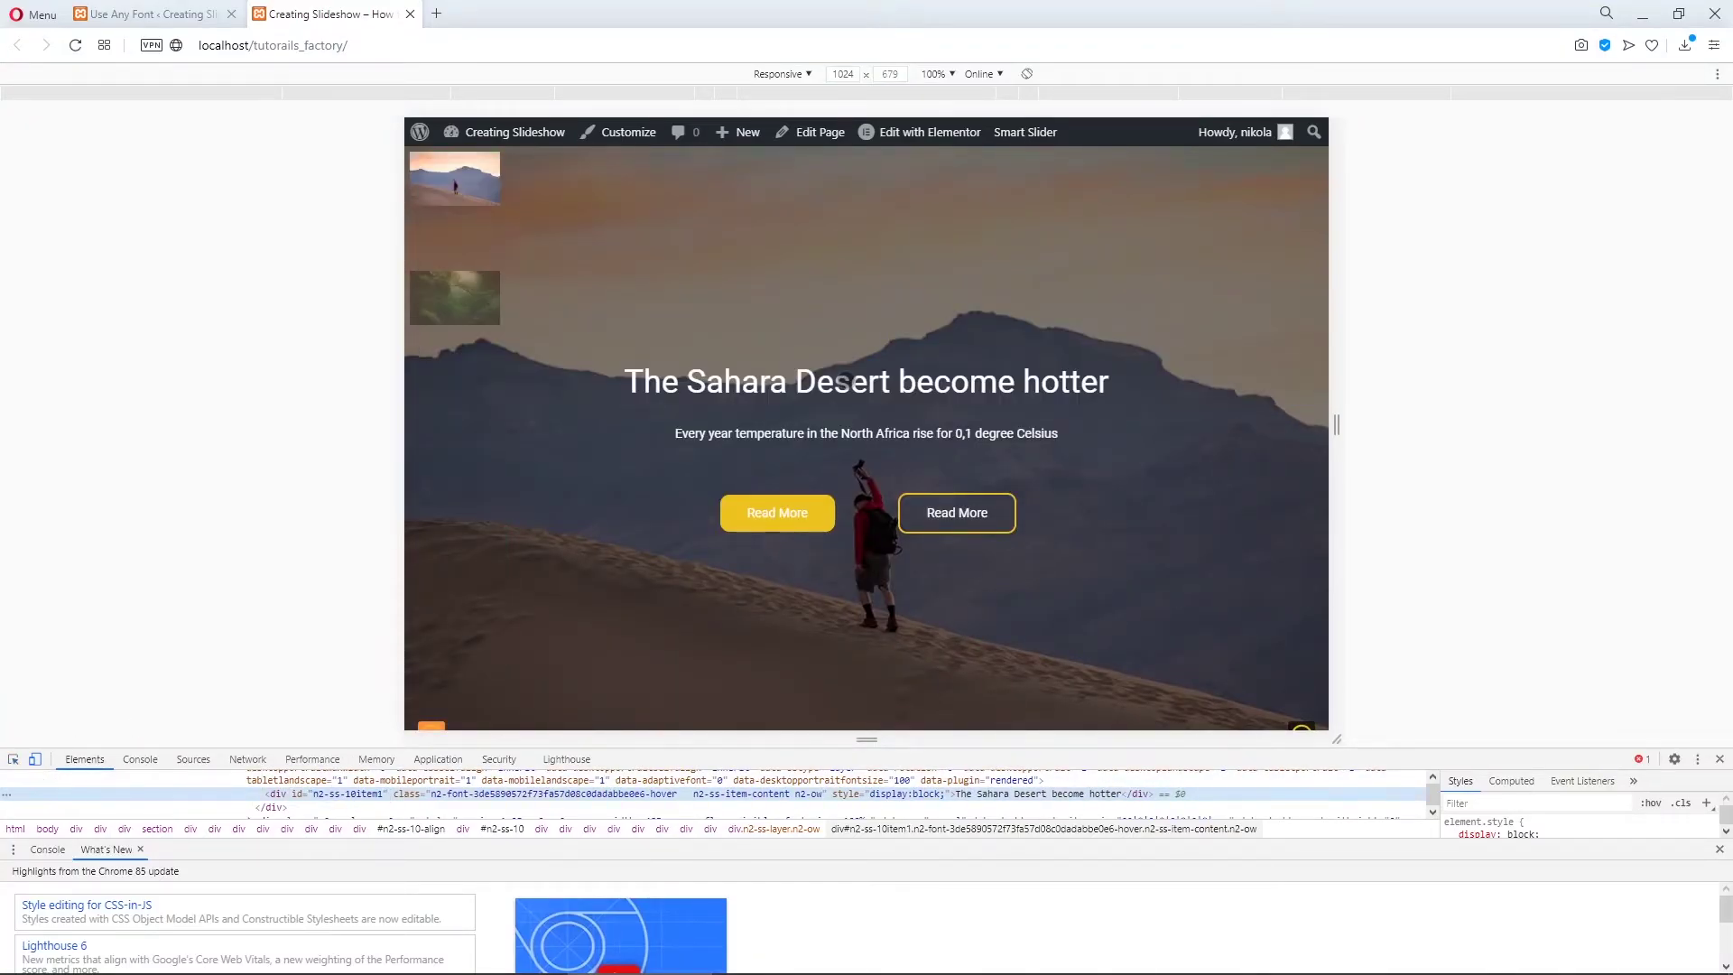
Step: Enter #n2-ss-10item1 in Custom Elements, submit Assign Font, then reload the slideshow page
left_click(180, 13)
left_click(471, 612)
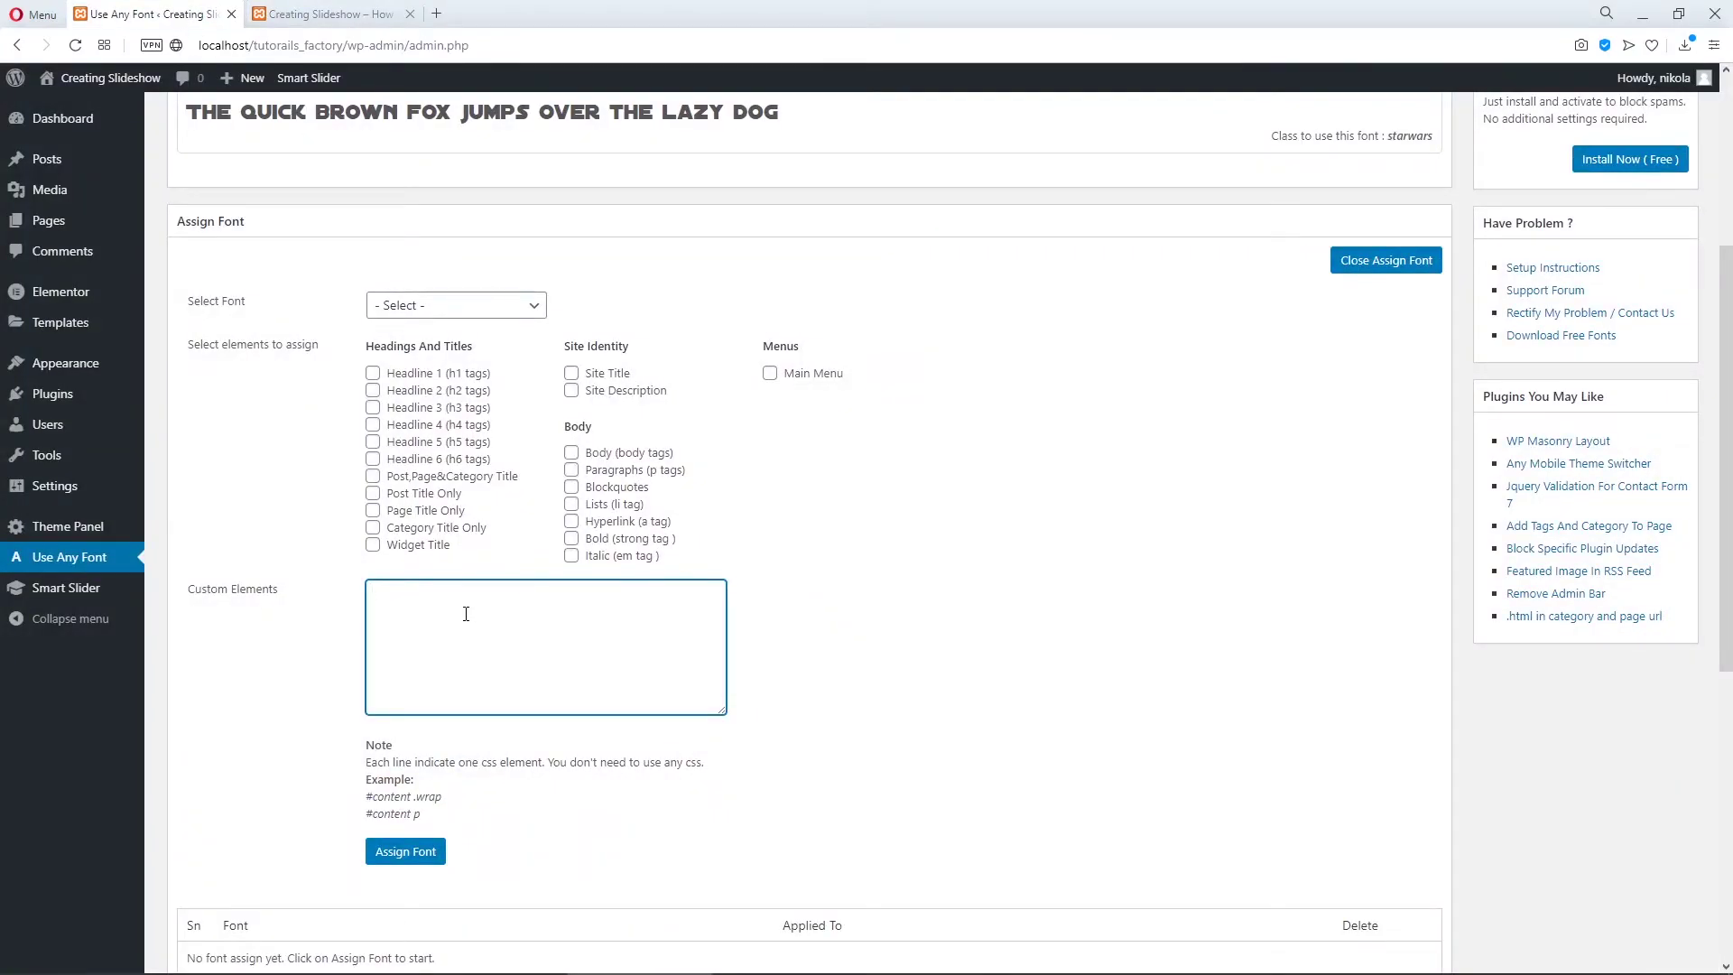
type("#")
key("ctrl+v")
left_click(432, 852)
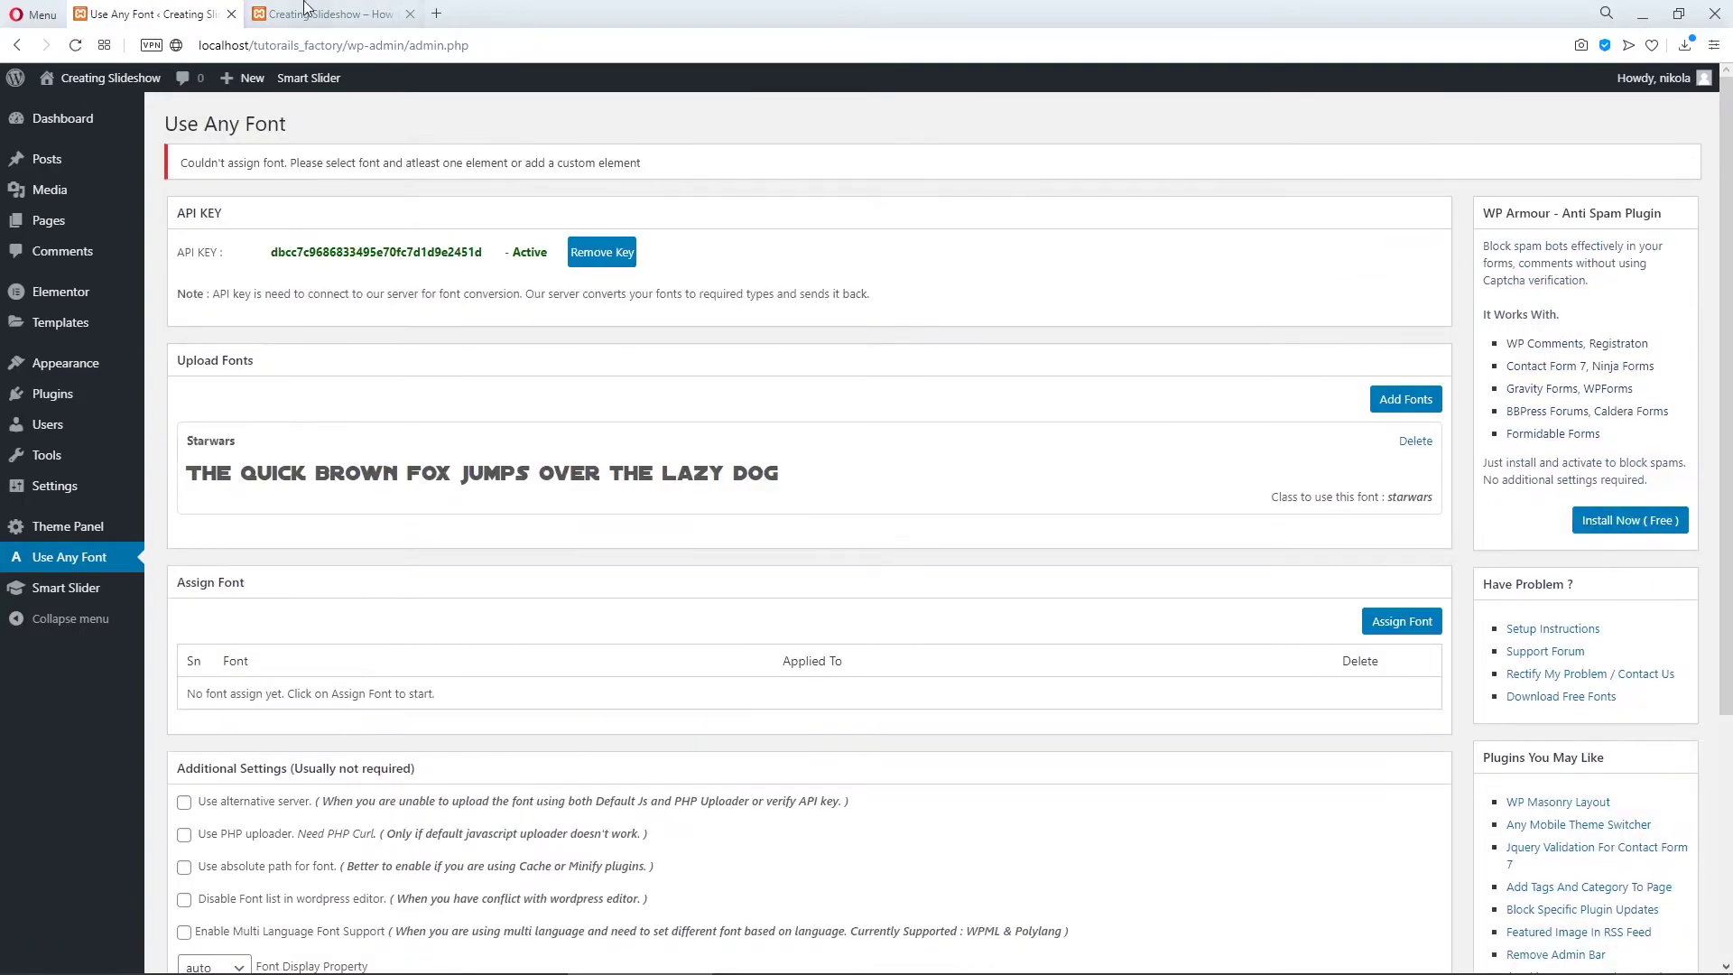
left_click(316, 16)
left_click(76, 45)
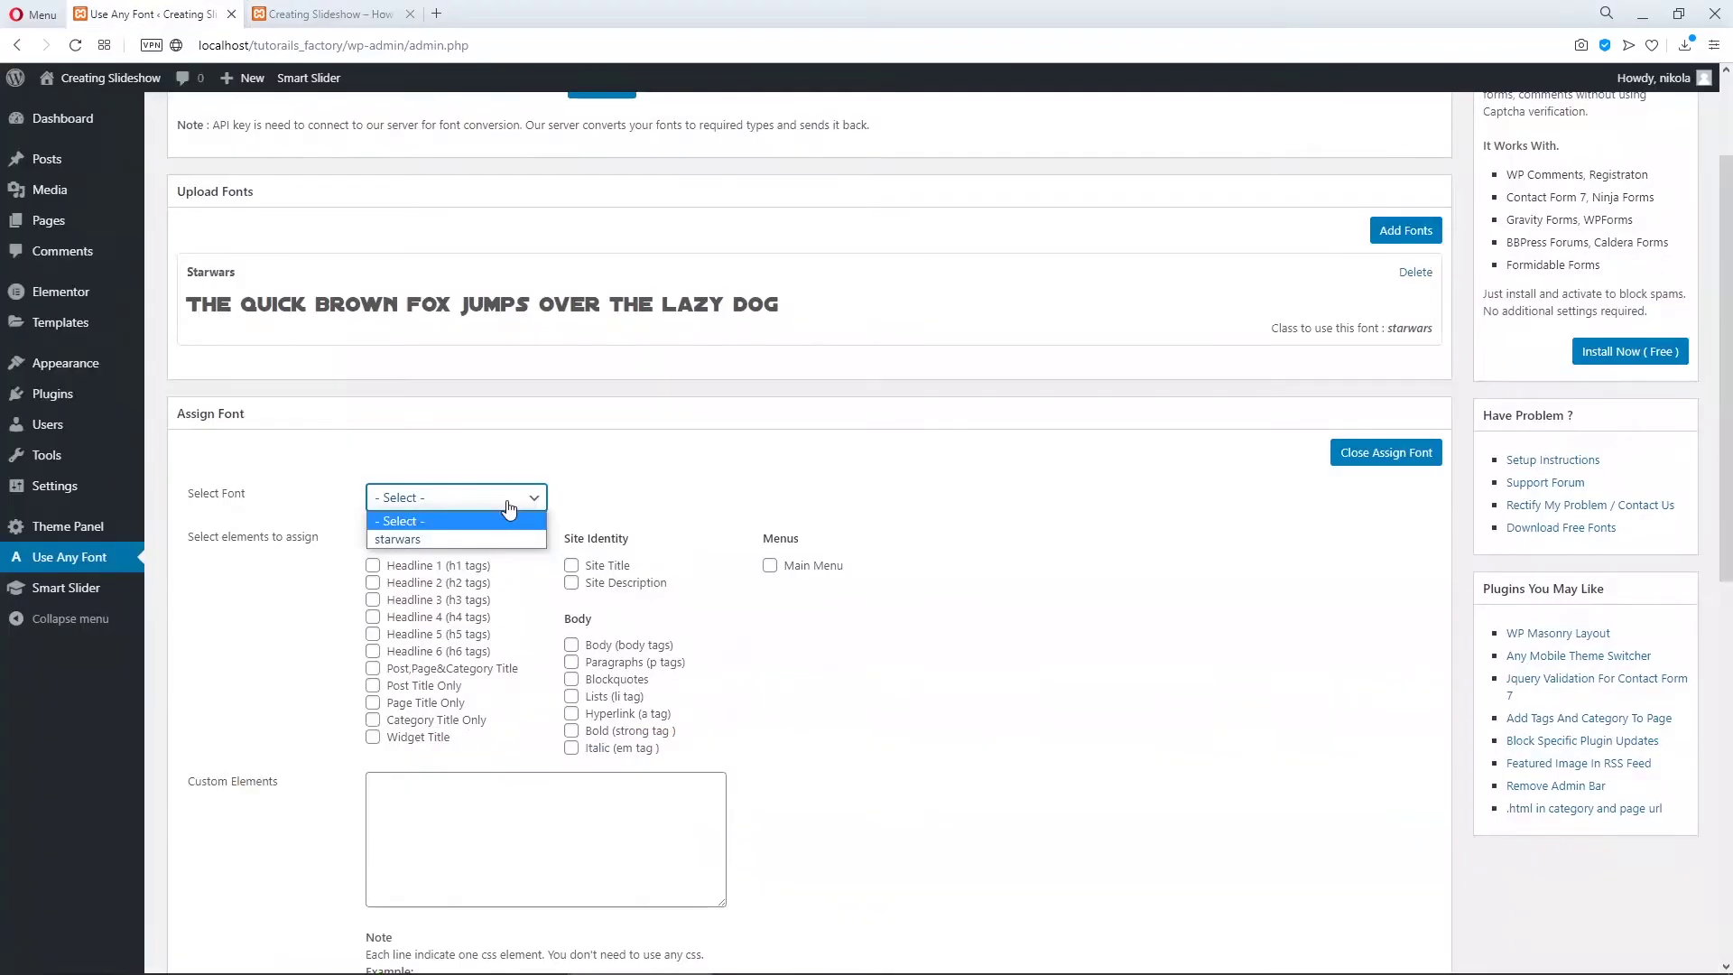
Step: Select the starwars font, enter #n2-ss-10item1 as the custom element, and assign it
left_click(508, 499)
left_click(509, 499)
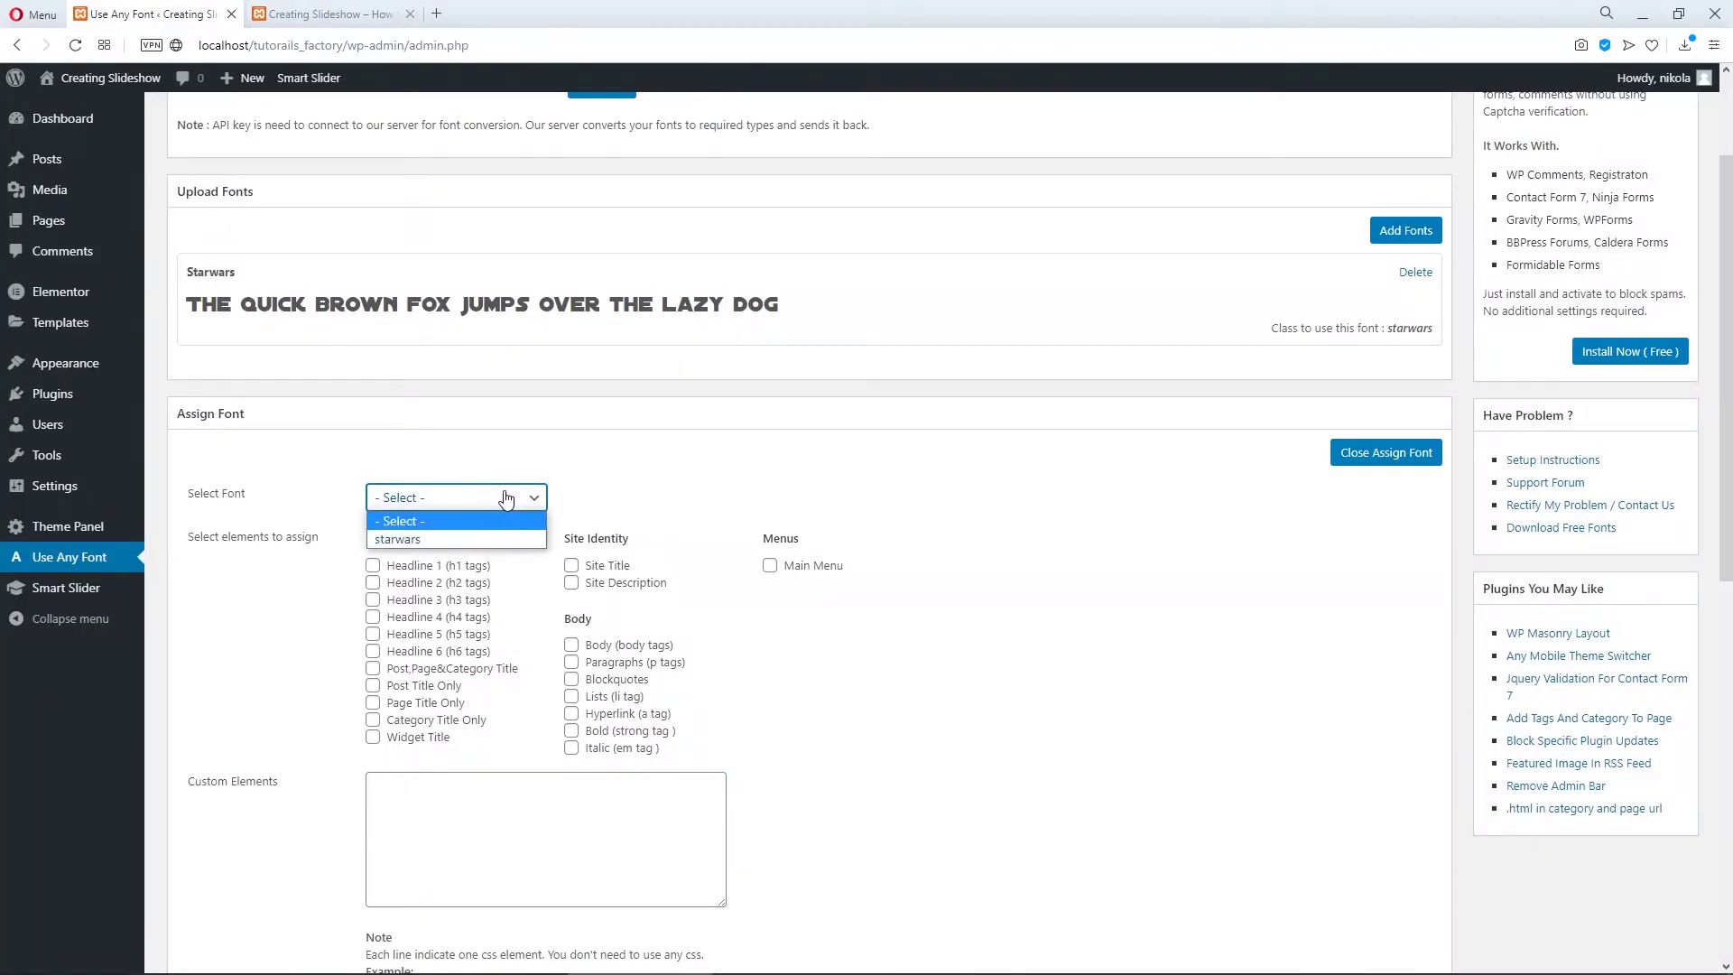
left_click(429, 540)
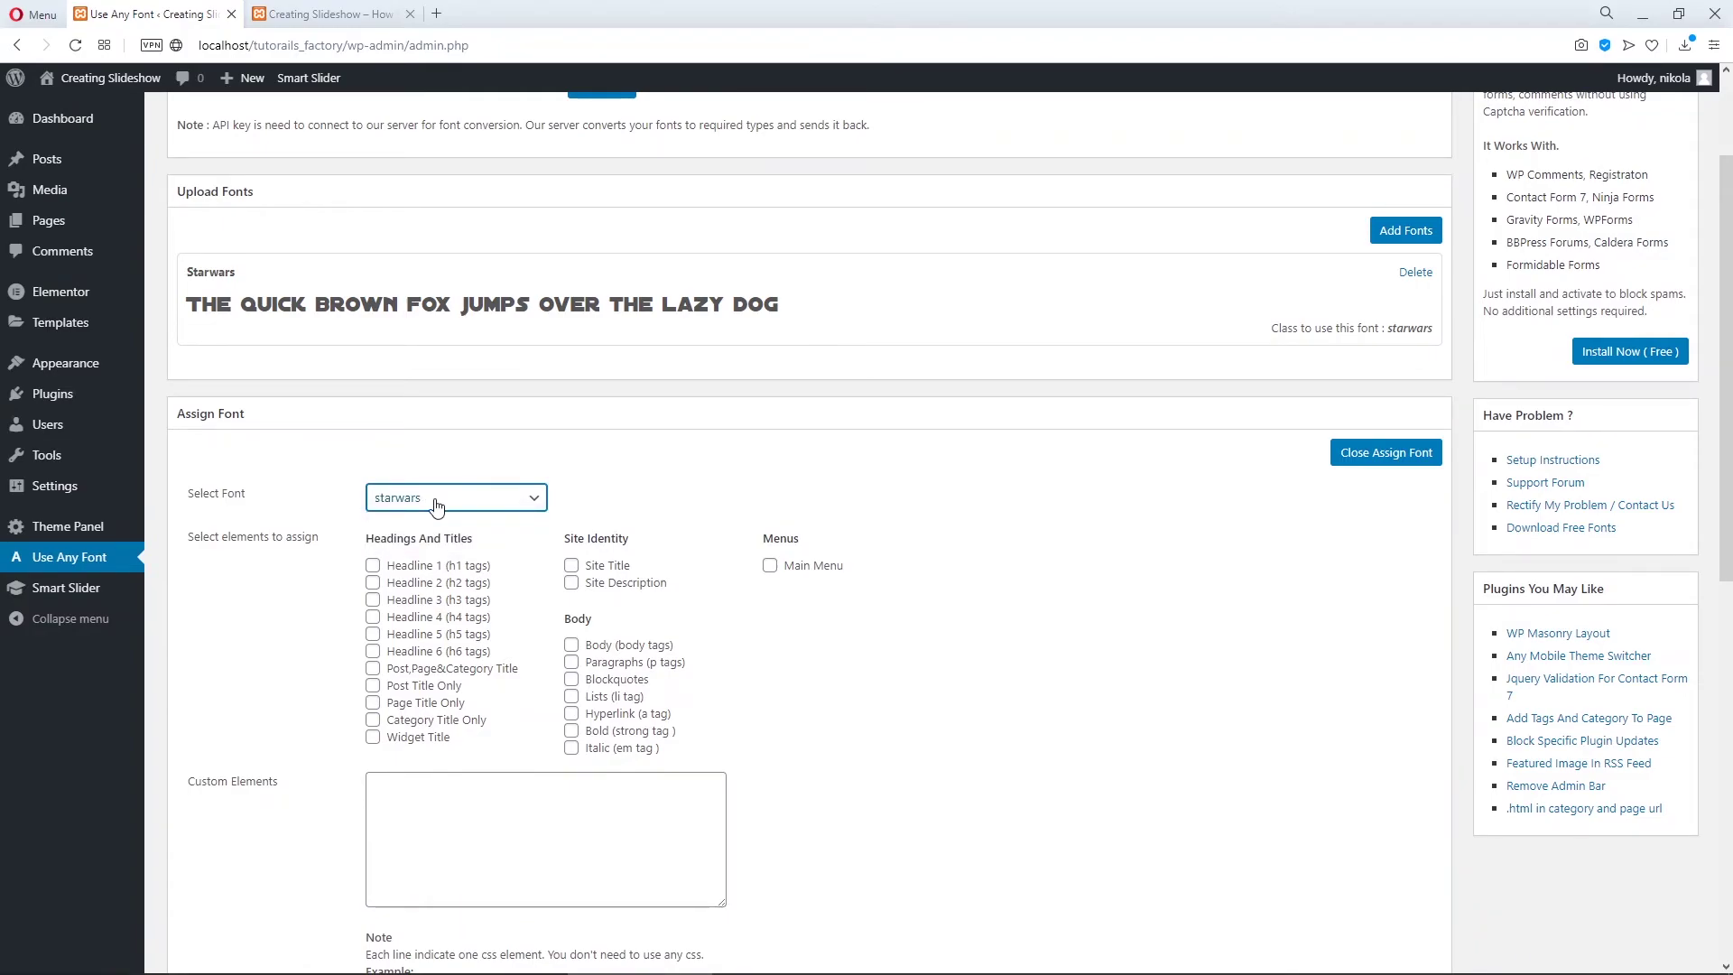
left_click(496, 797)
key("ctrl+v")
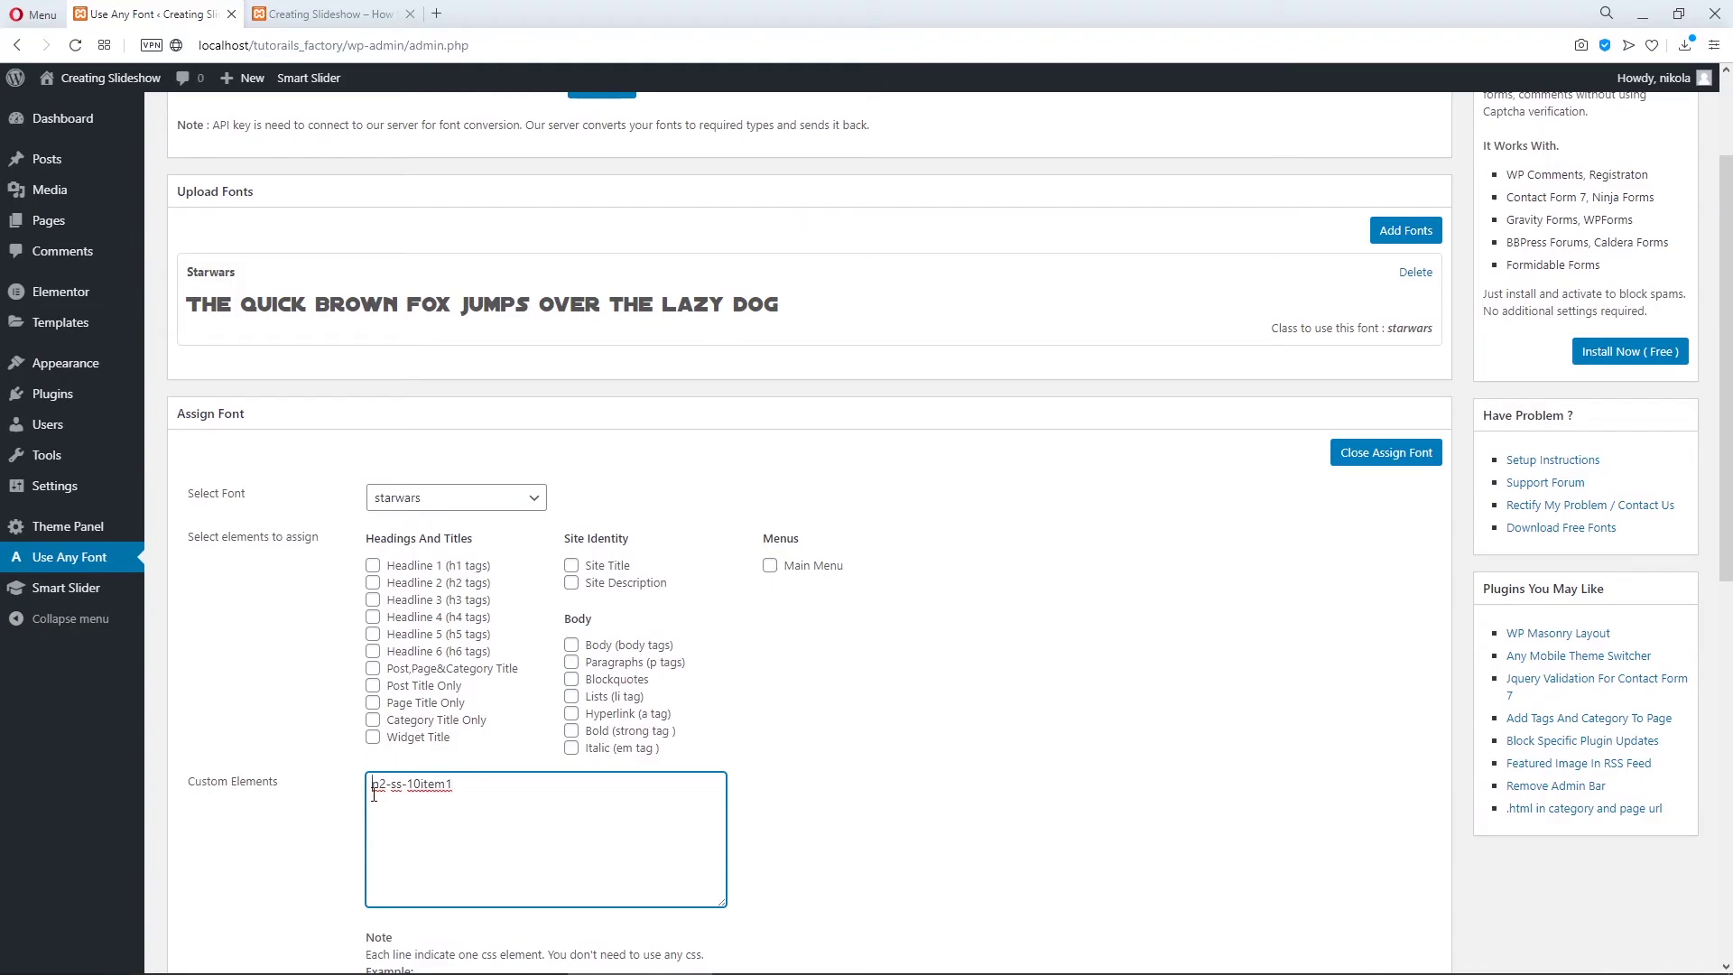
left_click(373, 784)
type("#")
scroll(913, 611, "down", 3)
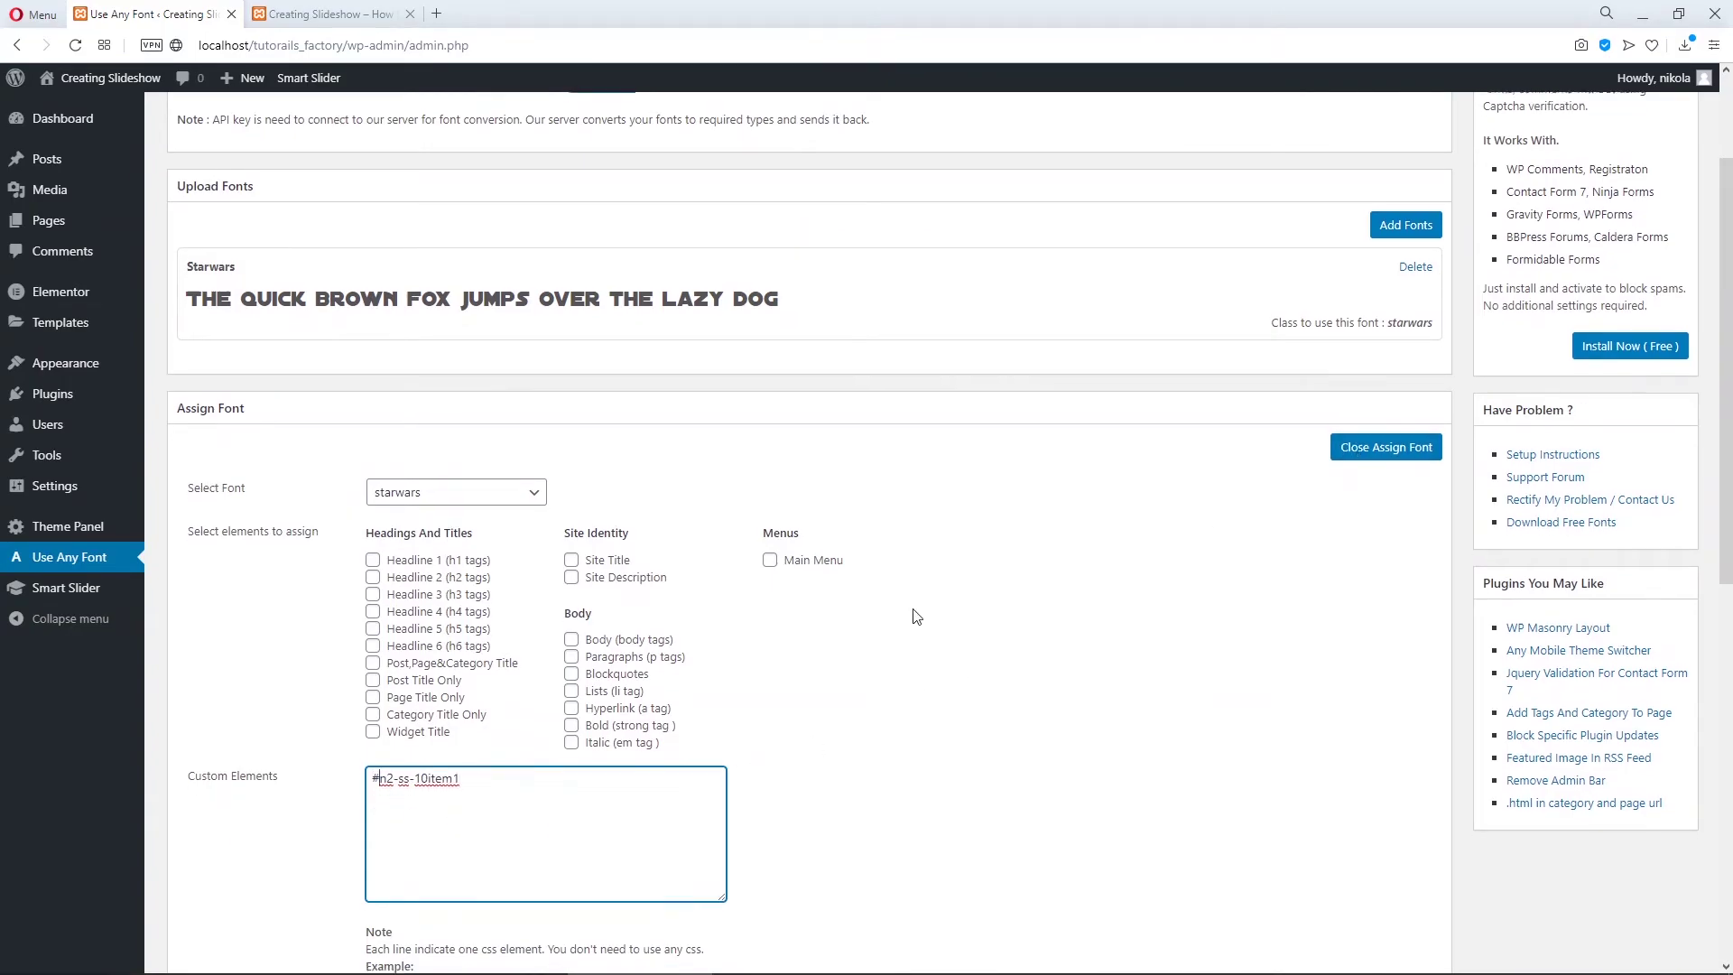
left_click(408, 774)
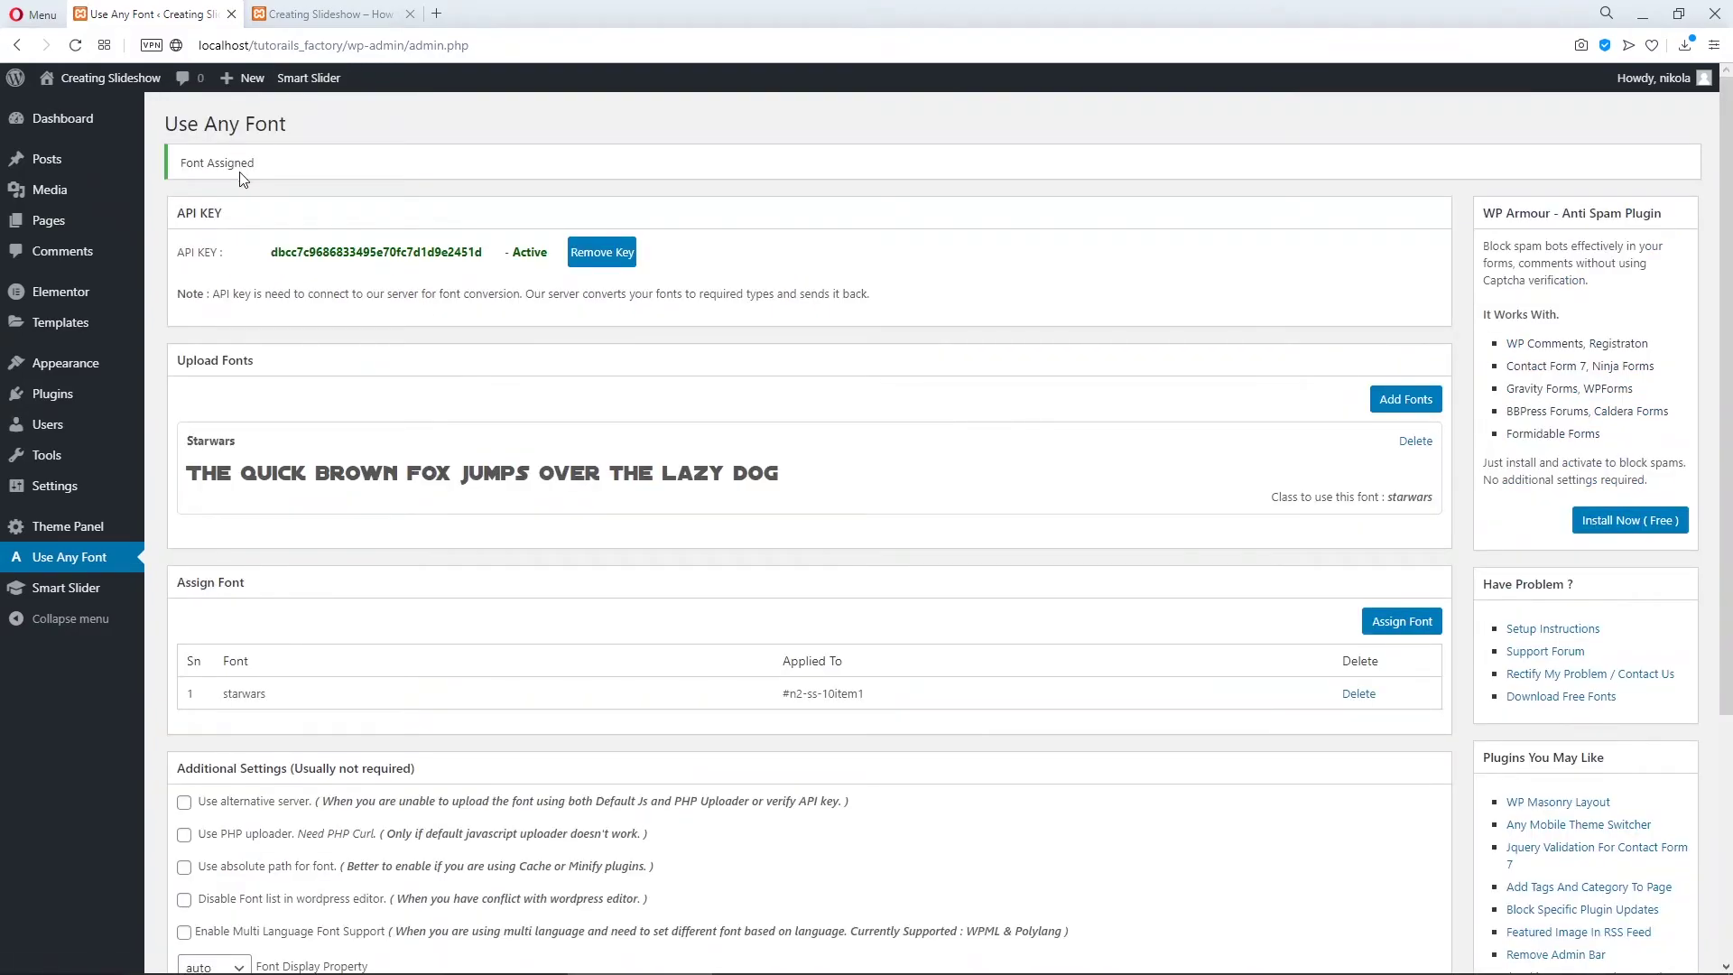
Step: Reload the slideshow page with F5 and close the developer tools
left_click(329, 14)
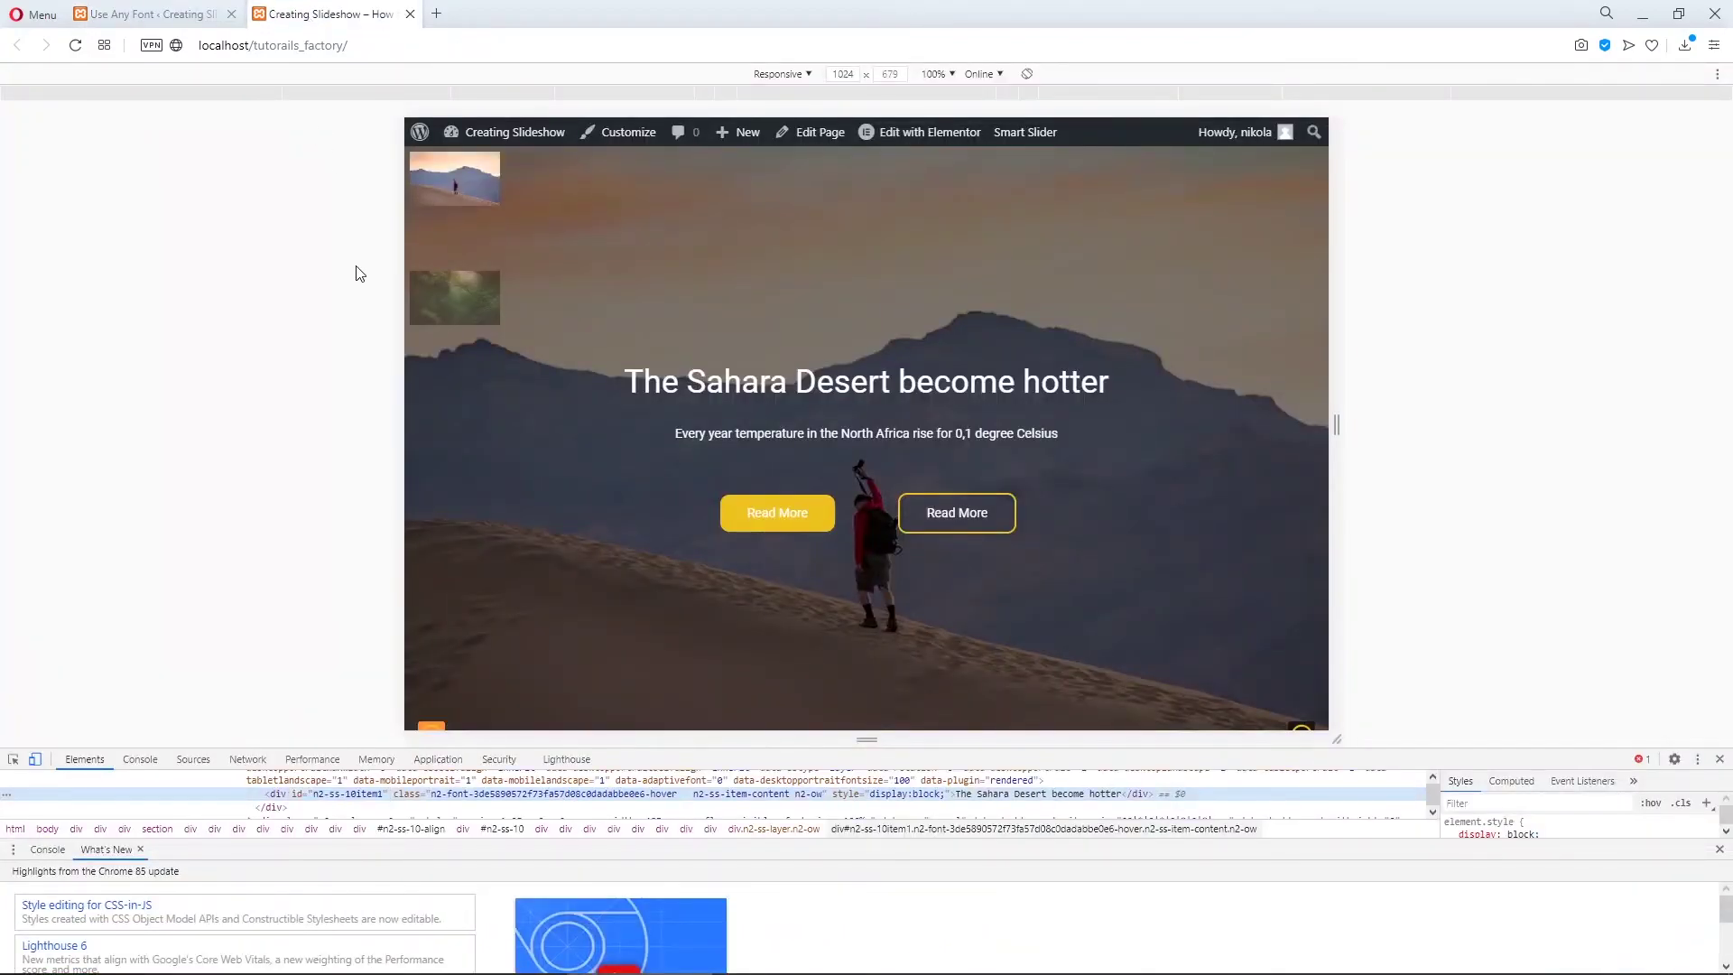
key("F5")
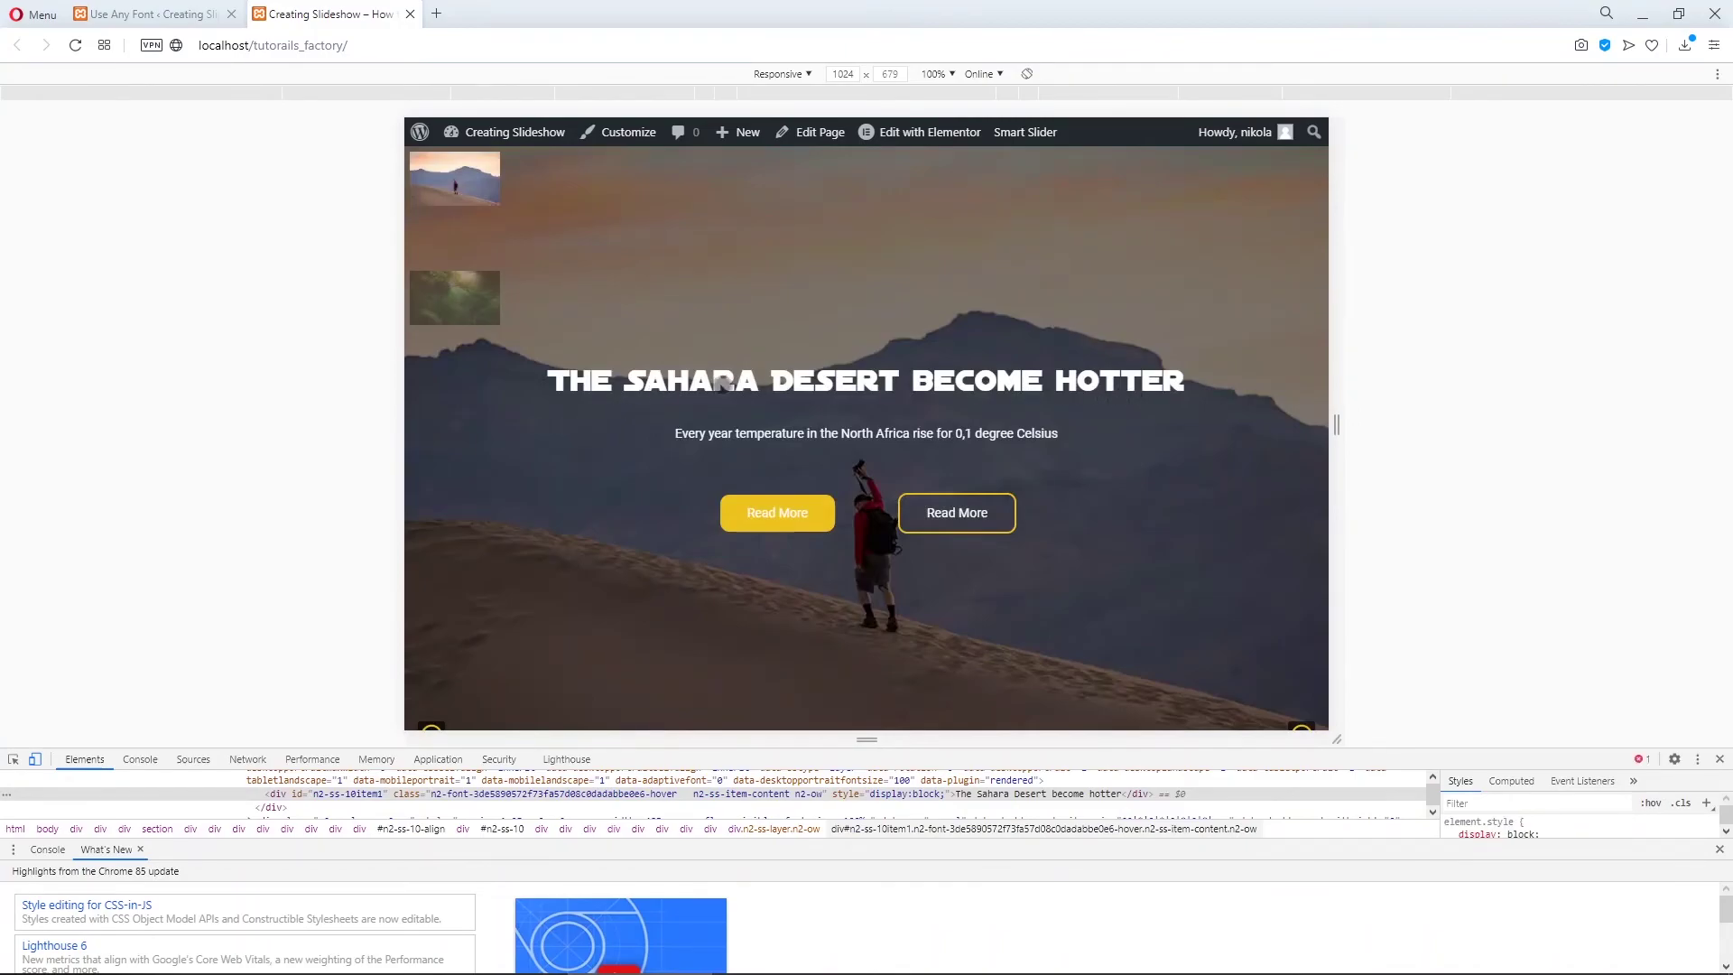
left_click(1720, 759)
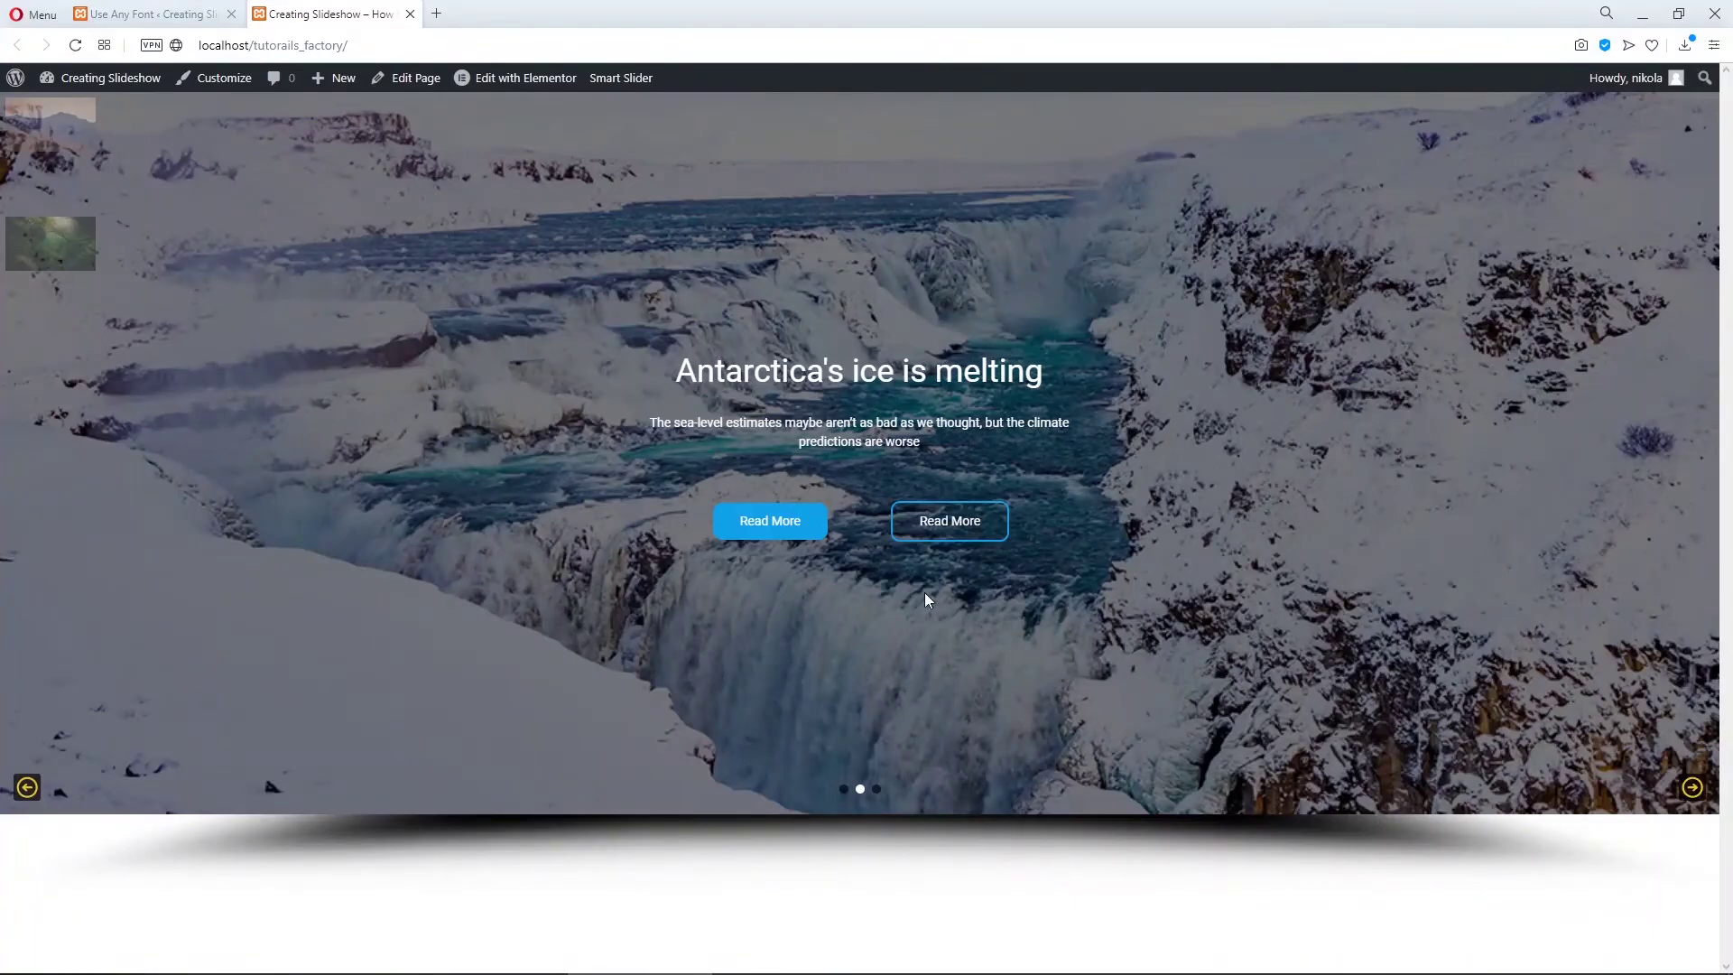
Step: Go back to the Sahara Desert slide with the slider's left arrow
left_click(27, 787)
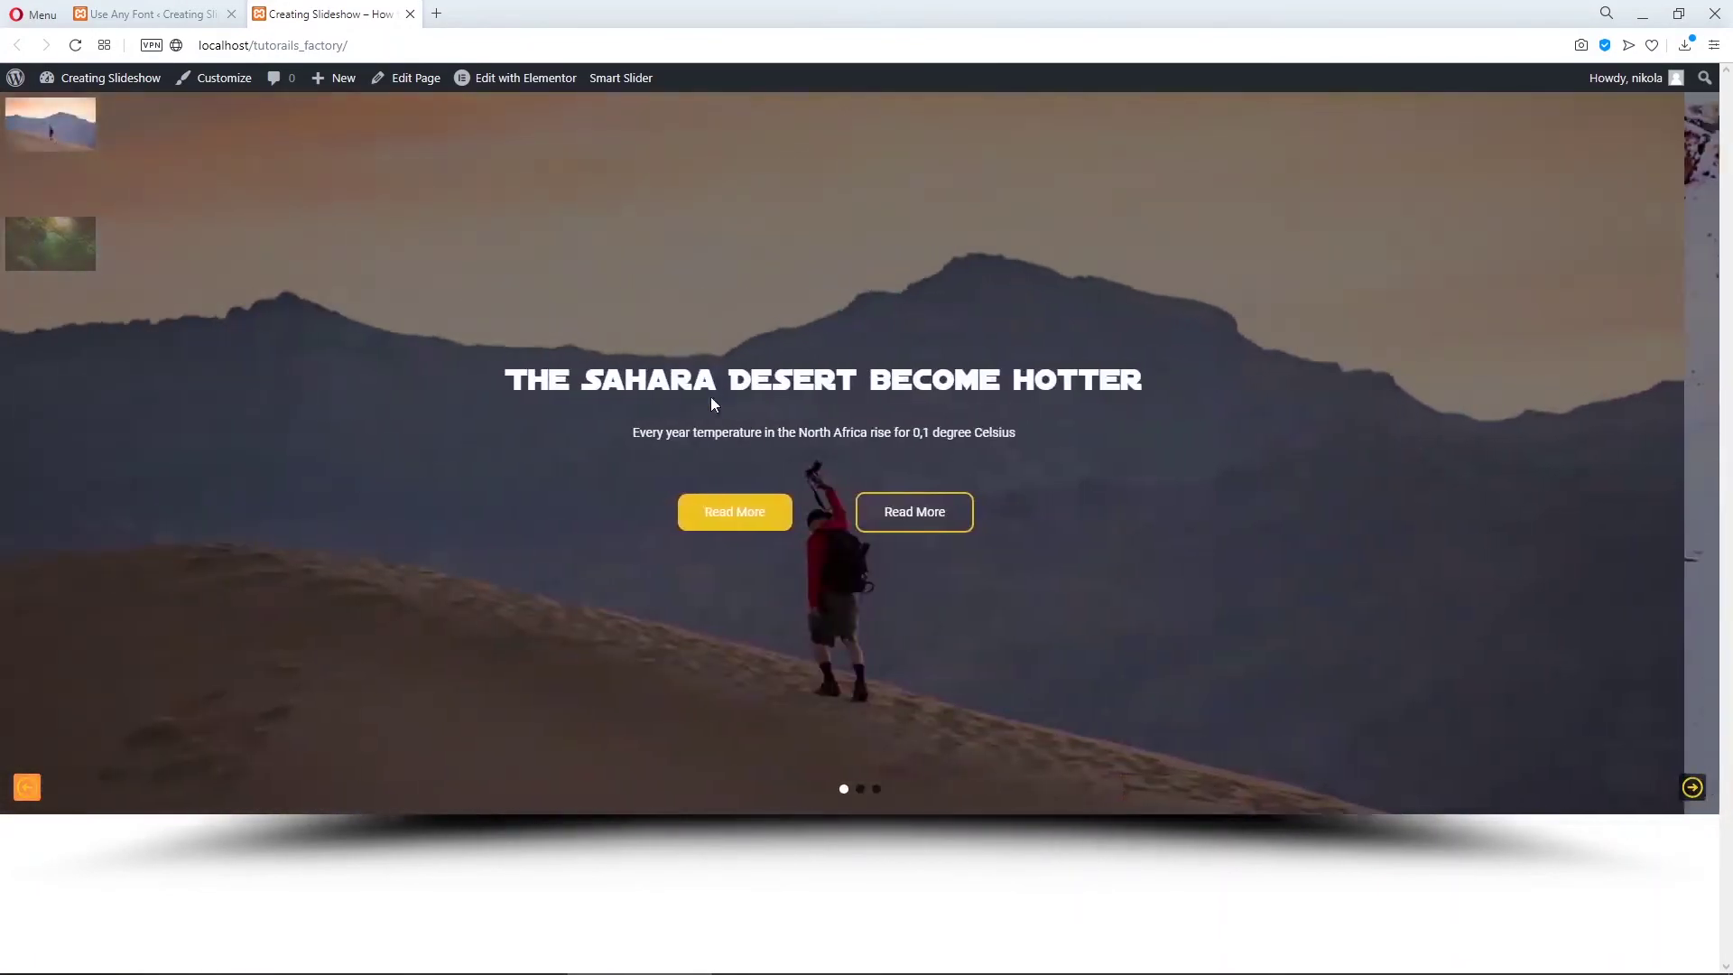